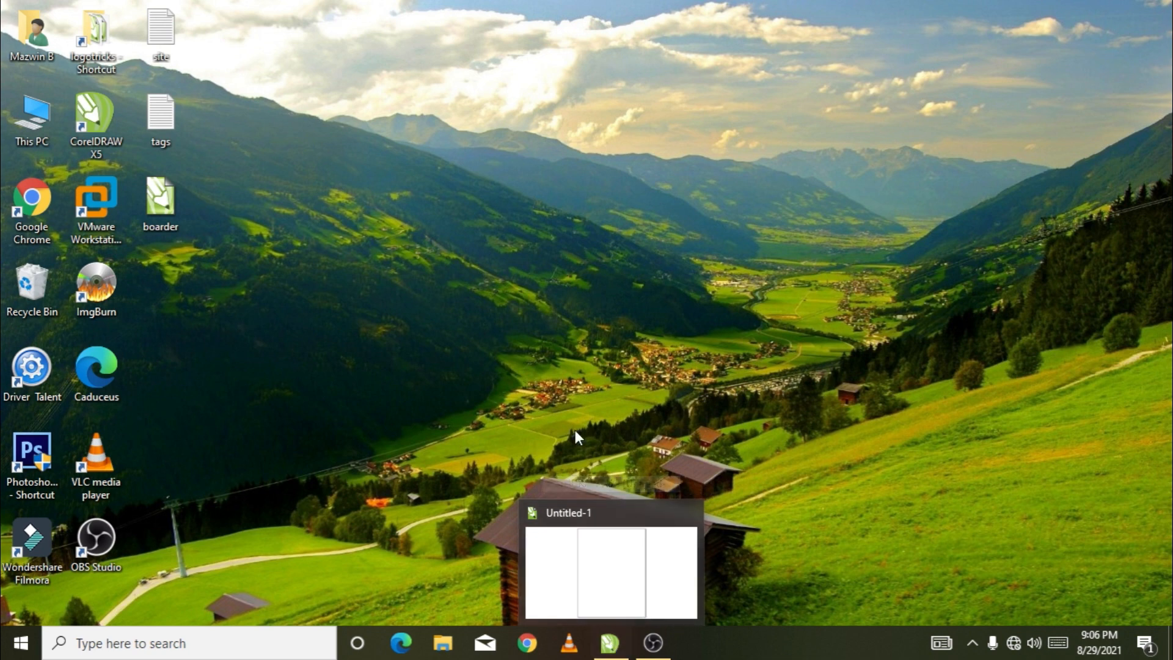
# Switch to CorelDRAW and set the blank Letter page to landscape orientation
pyautogui.click(611, 645)
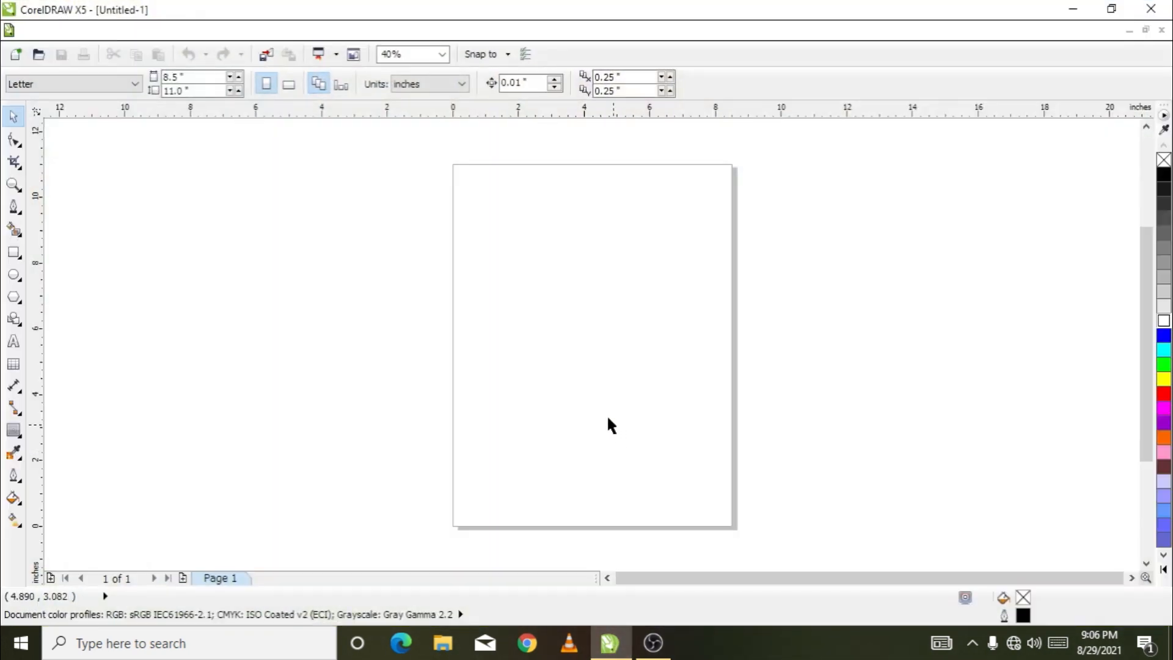
pyautogui.click(289, 85)
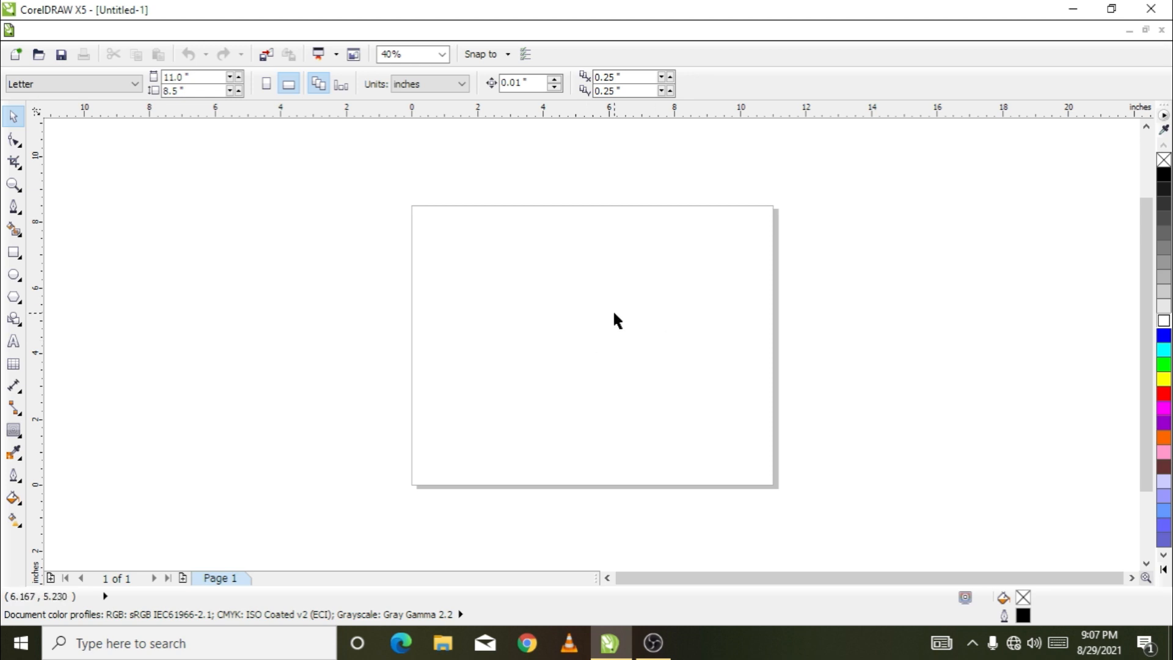
pyautogui.scroll(2, 607, 313)
pyautogui.scroll(-2, 550, 333)
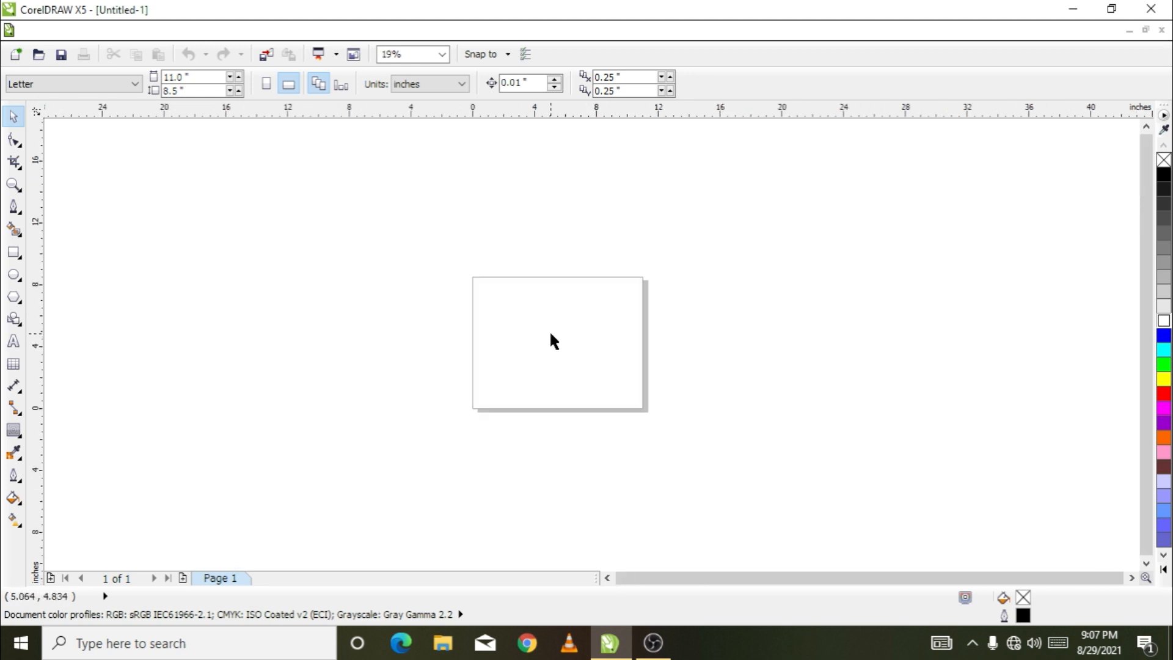
pyautogui.scroll(2, 554, 333)
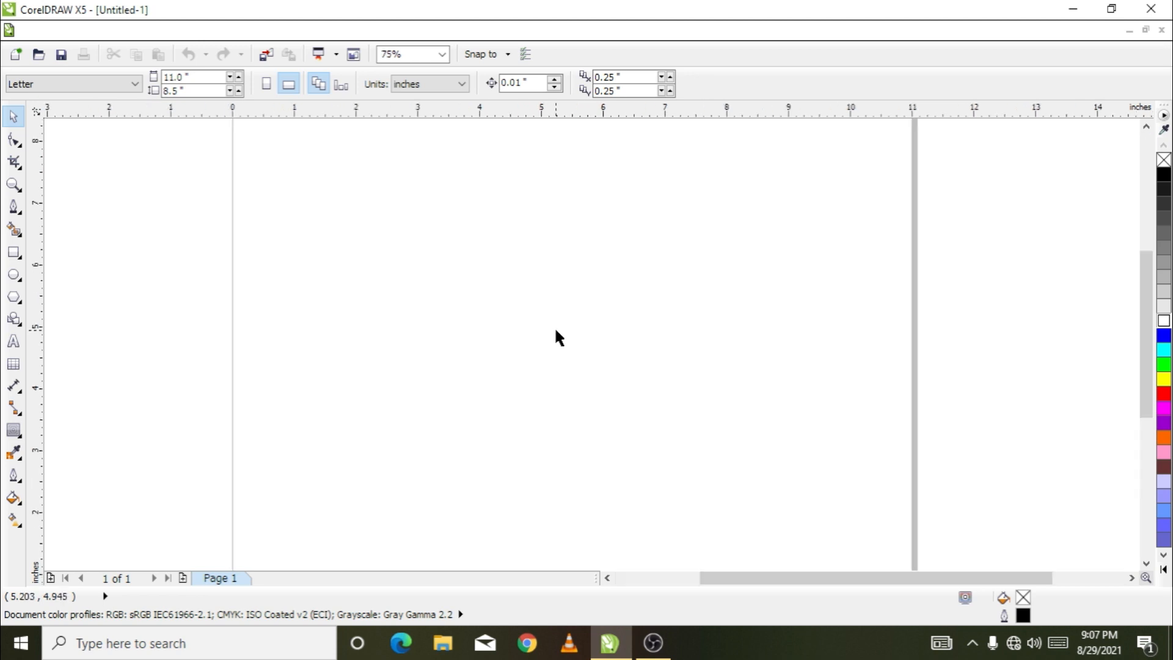
pyautogui.scroll(-4, 555, 333)
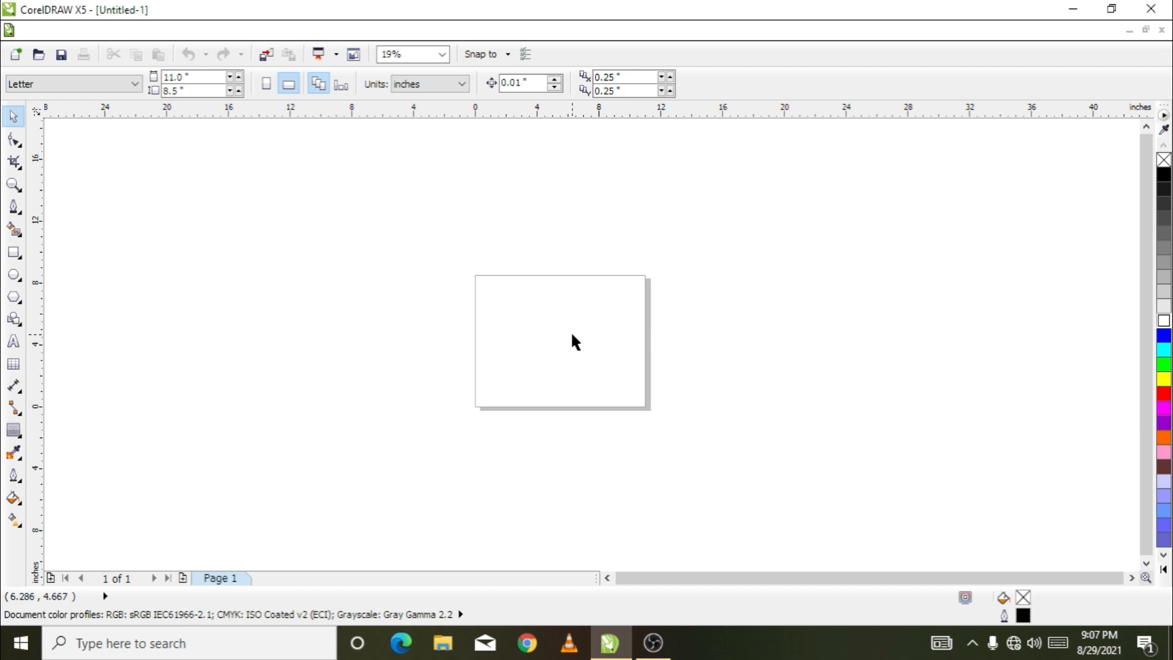
pyautogui.scroll(1, 572, 334)
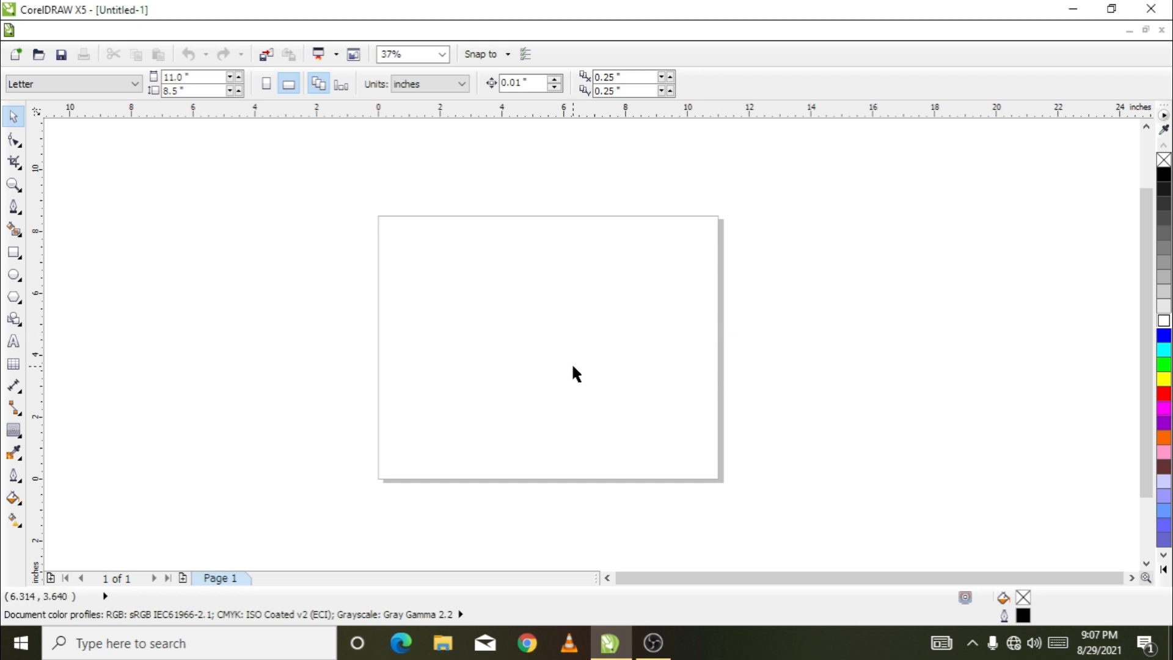
# Draw a closed S-shaped swoosh about 8.07 by 2.33 inches with the Pen tool, tapering to a point at both ends
pyautogui.click(14, 209)
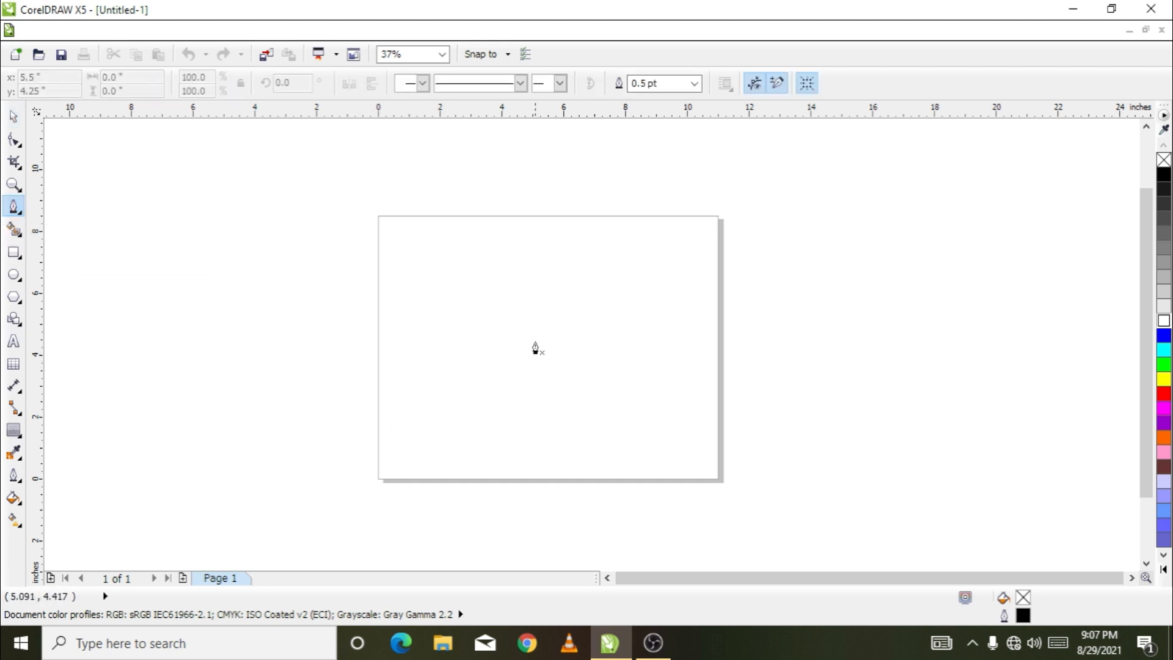
pyautogui.scroll(2, 535, 348)
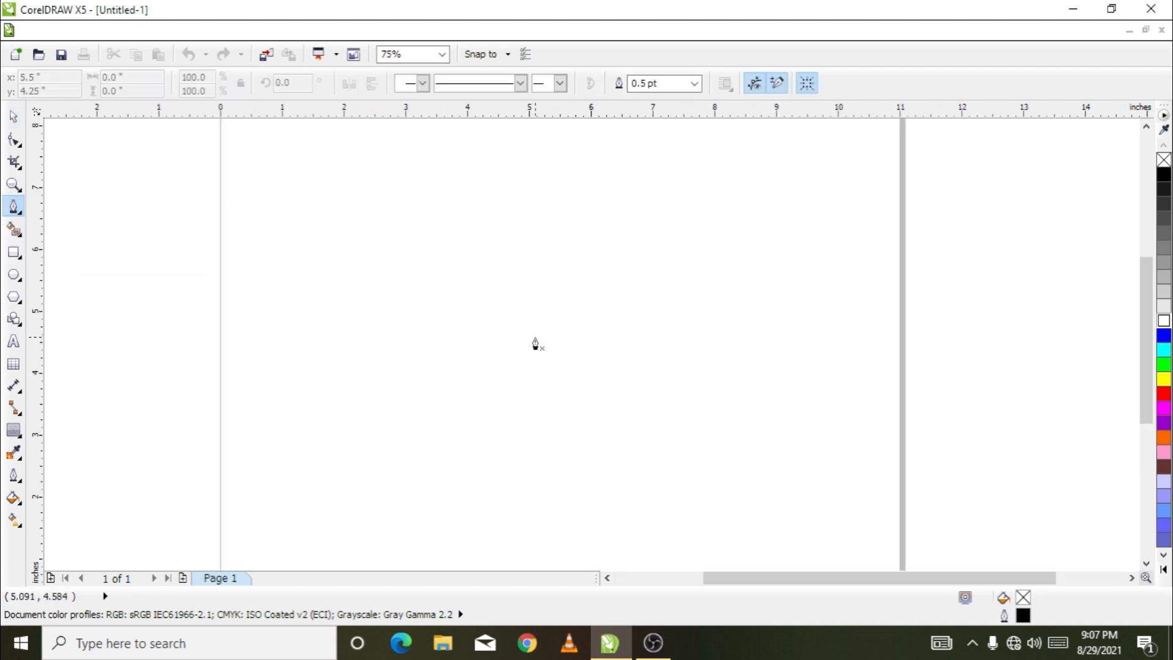
pyautogui.click(287, 358)
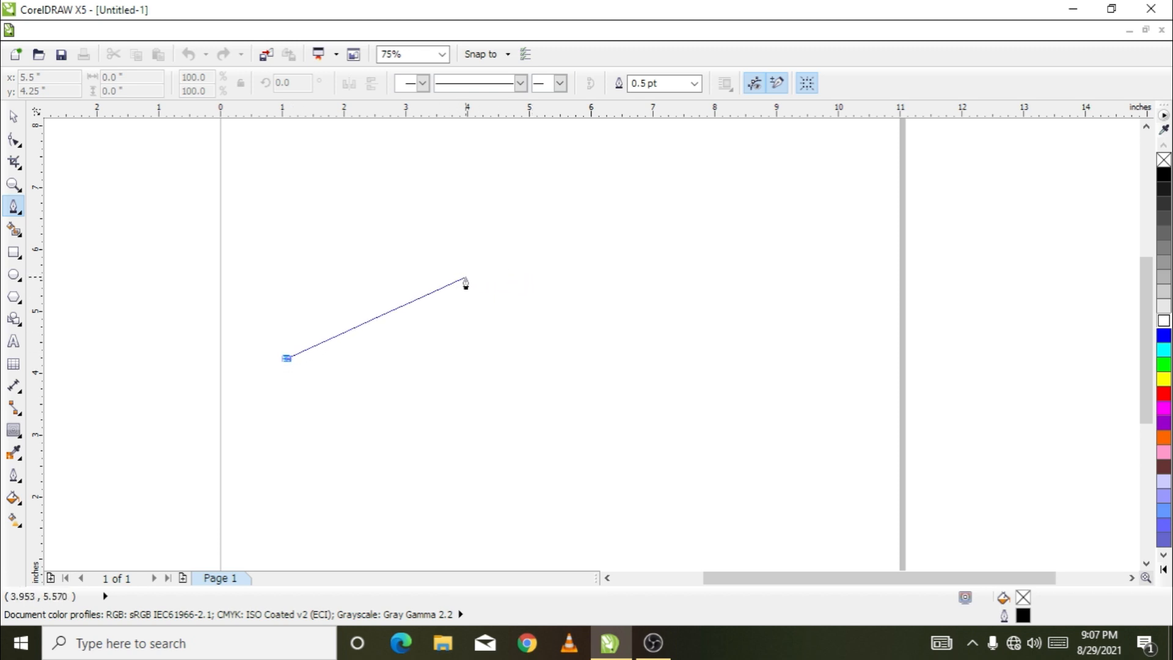
pyautogui.moveTo(477, 276); pyautogui.dragTo(583, 308)
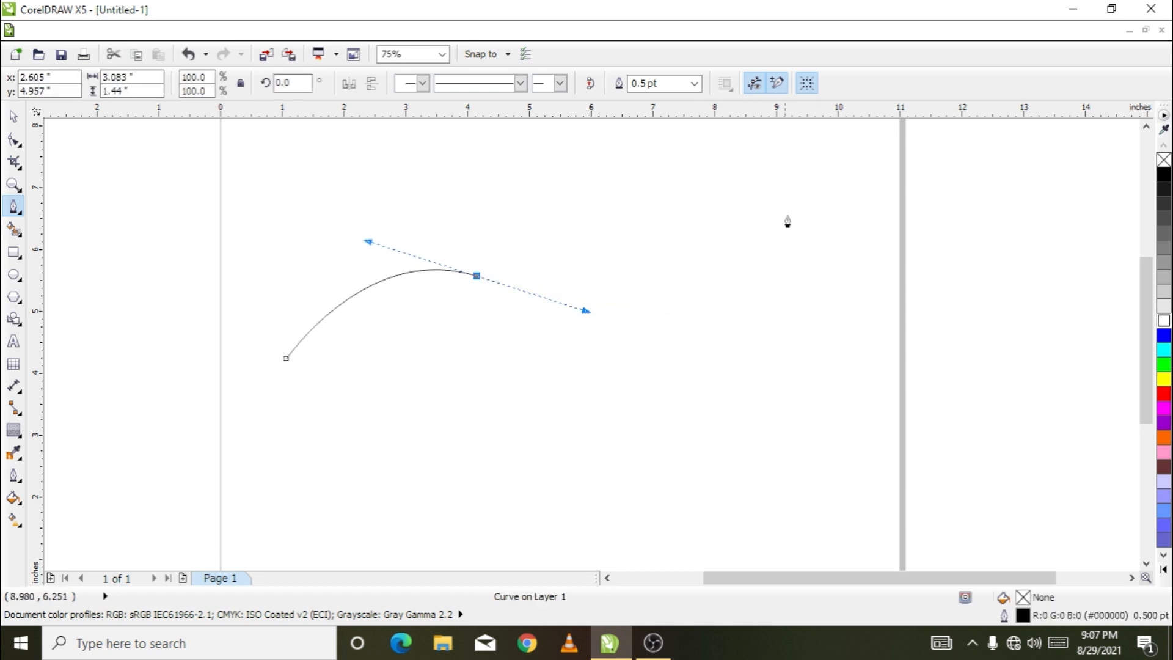
pyautogui.moveTo(784, 220); pyautogui.dragTo(813, 150)
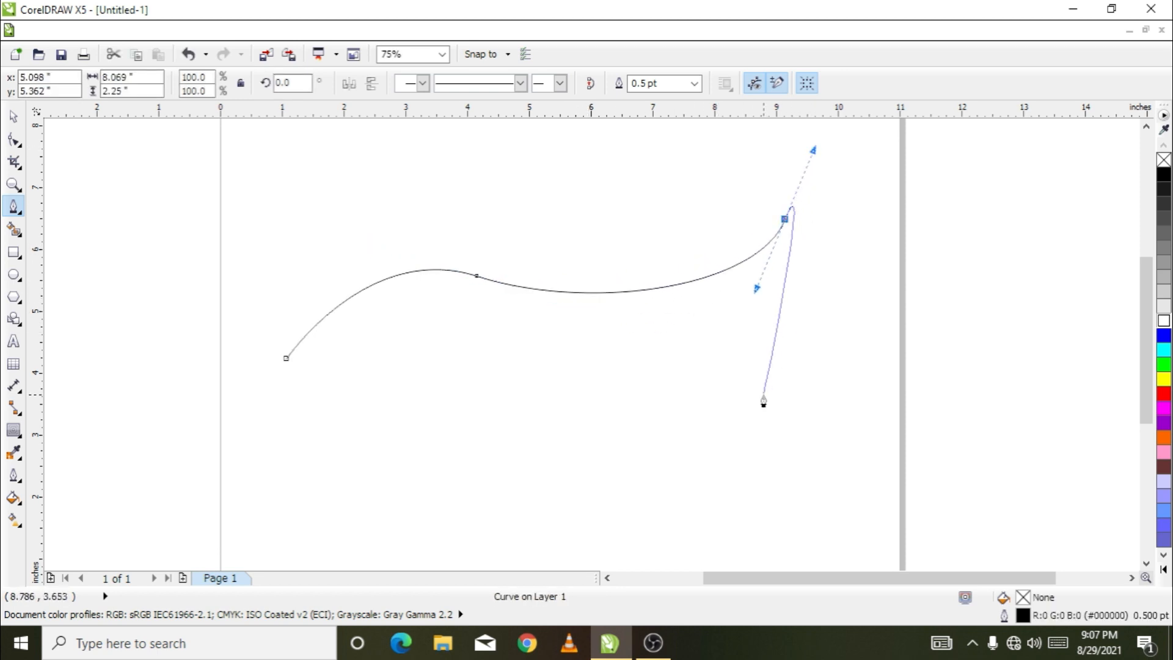
pyautogui.click(783, 220)
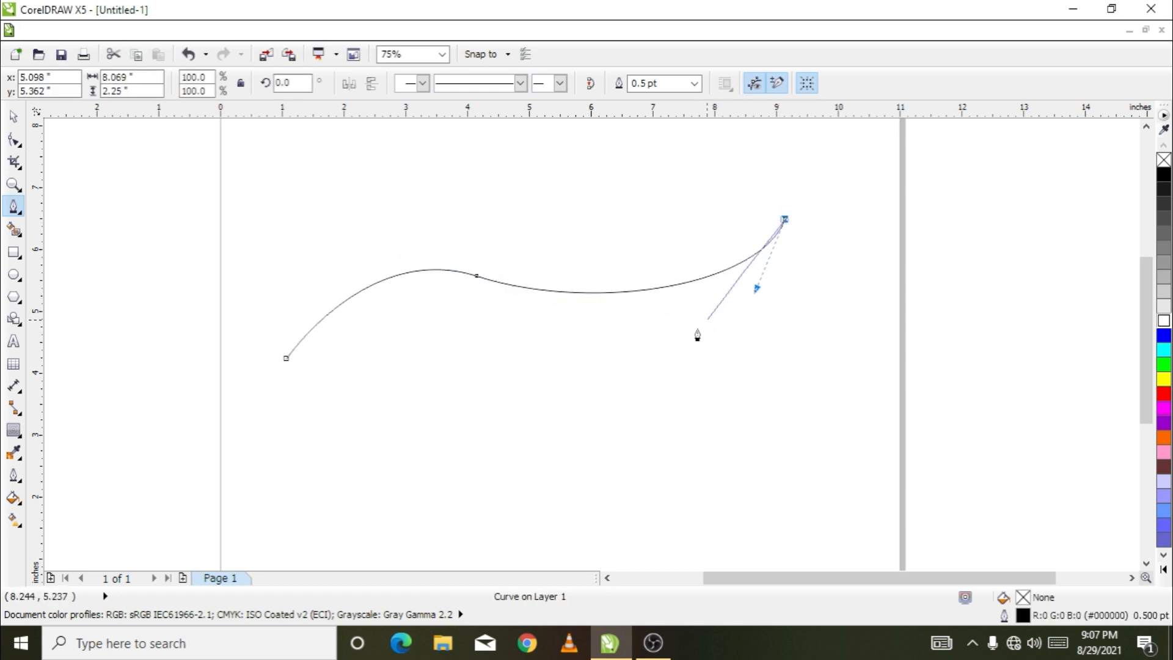
pyautogui.moveTo(553, 360); pyautogui.dragTo(376, 326)
pyautogui.click(287, 360)
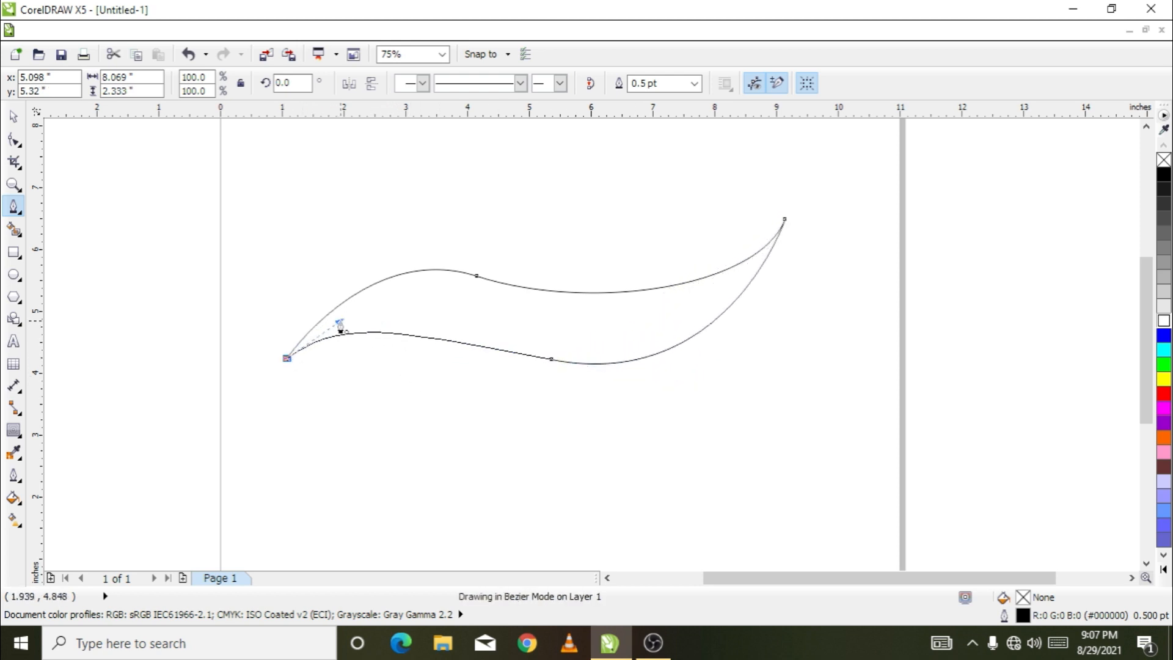
# Fill the swoosh with black and deselect it
pyautogui.scroll(-2, 514, 291)
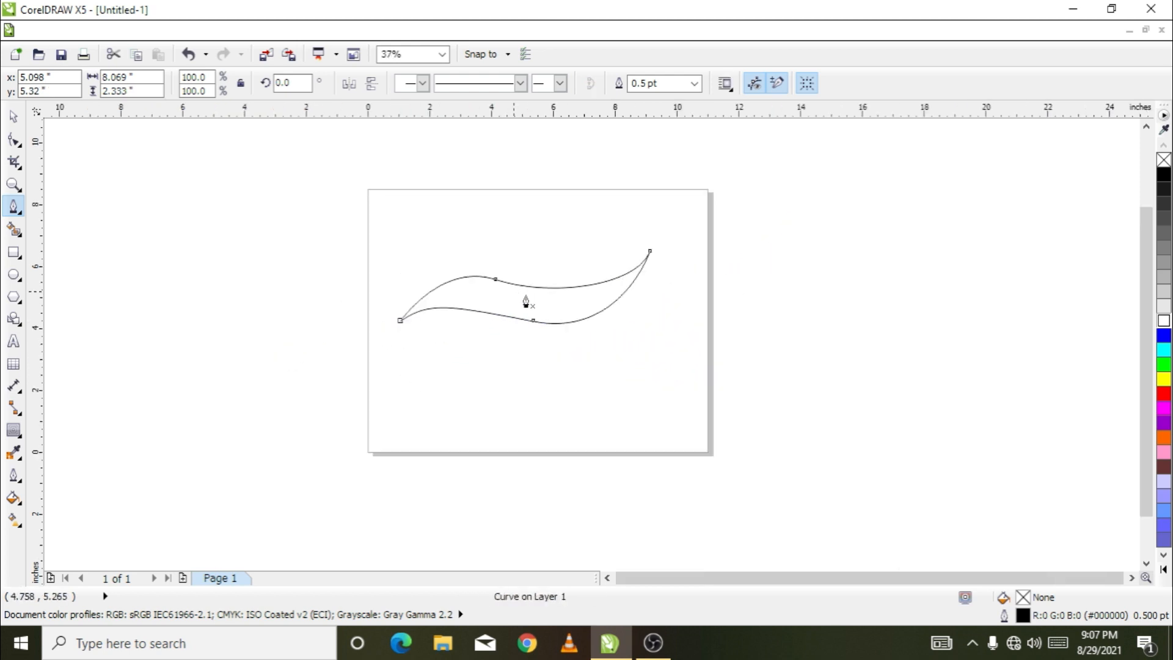
pyautogui.click(13, 116)
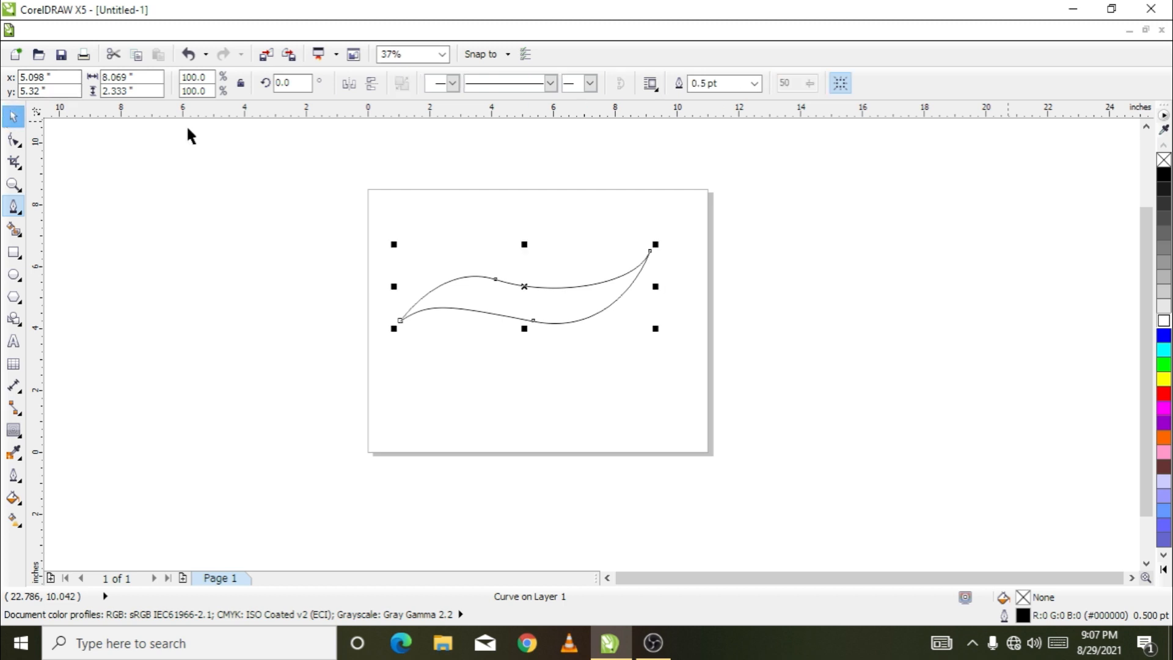
pyautogui.click(1163, 174)
pyautogui.click(928, 286)
# Scale the swoosh proportionally to about 3.94 inches wide and move it near the page's left edge
pyautogui.click(616, 296)
pyautogui.moveTo(654, 245); pyautogui.dragTo(595, 281)
pyautogui.moveTo(471, 321); pyautogui.dragTo(451, 298)
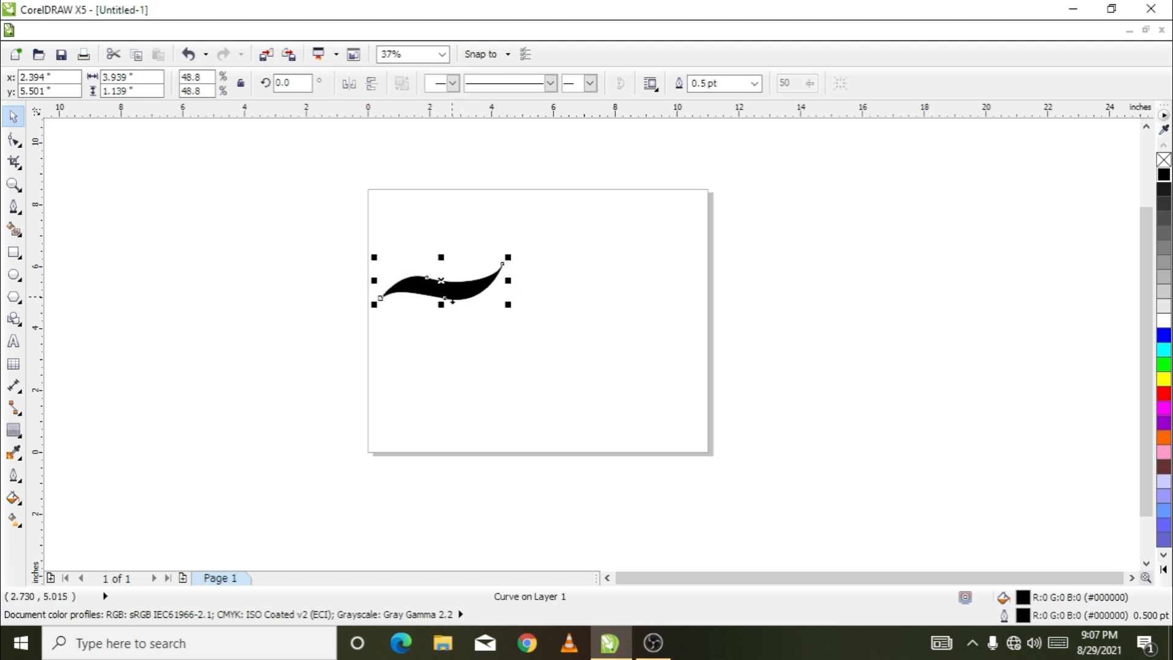
# Draw an upright ellipse about 0.57 by 1.0 inch over the swoosh's upper right tip
pyautogui.scroll(2, 512, 282)
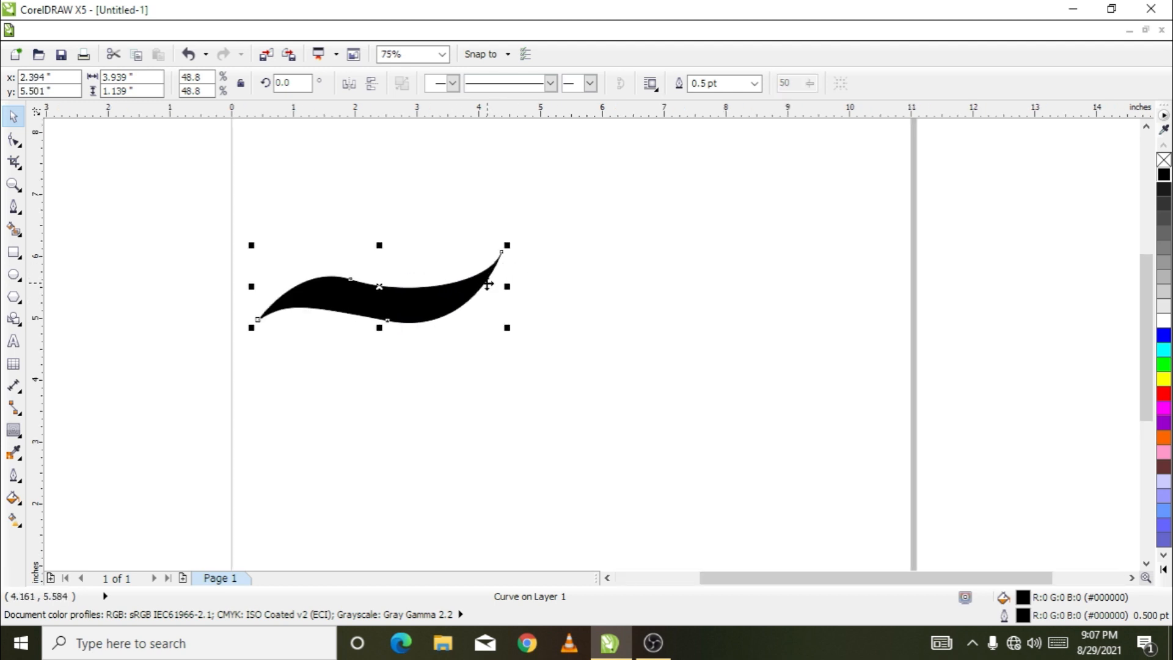
pyautogui.click(14, 274)
pyautogui.moveTo(530, 243)
pyautogui.mouseDown()
pyautogui.moveTo(502, 291)
pyautogui.moveTo(476, 307)
pyautogui.moveTo(497, 306)
pyautogui.mouseUp()
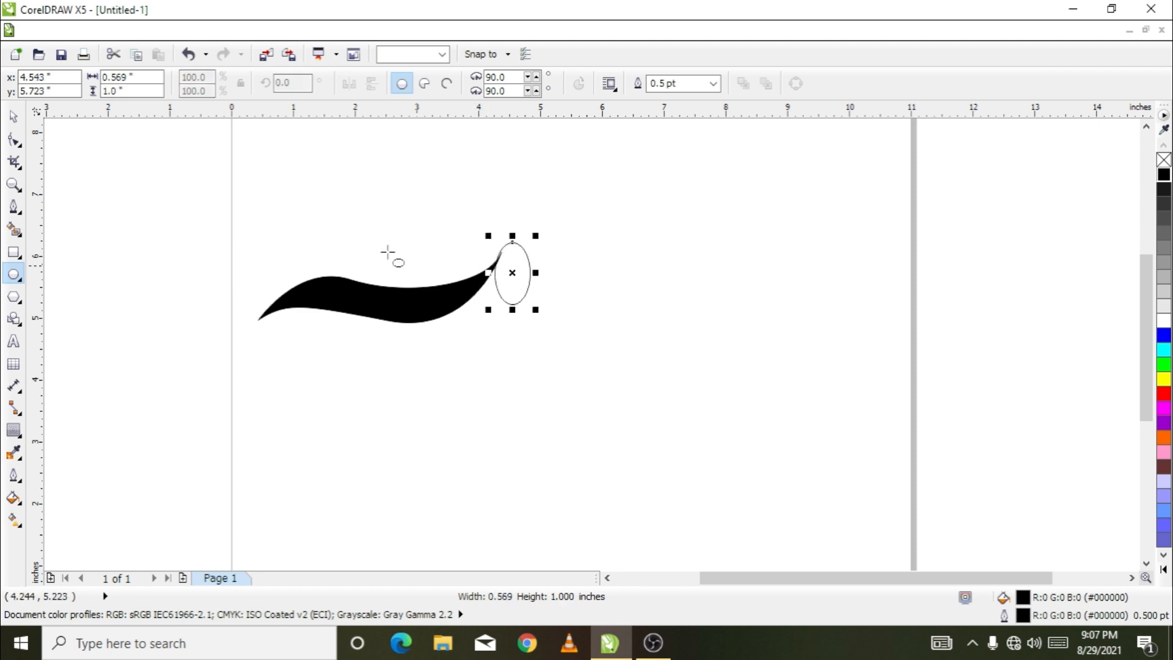
# Weld the ellipse and the swoosh into one object and move it slightly down
pyautogui.click(11, 117)
pyautogui.moveTo(149, 181); pyautogui.dragTo(574, 354)
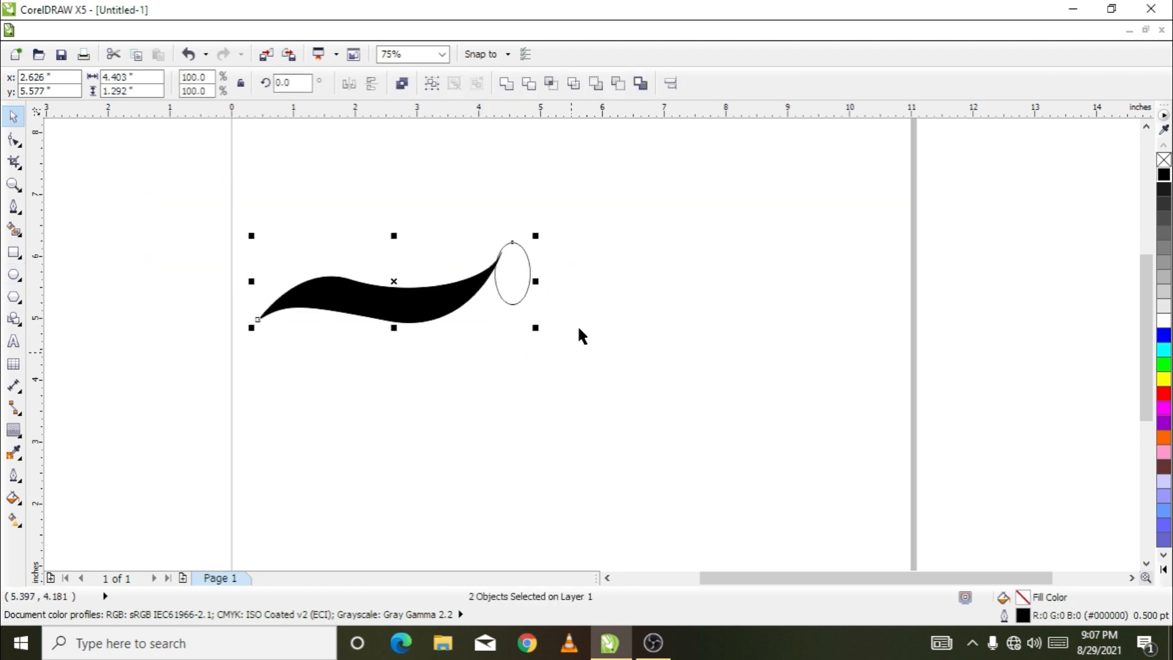
pyautogui.click(504, 87)
pyautogui.click(668, 331)
pyautogui.moveTo(520, 284); pyautogui.dragTo(520, 292)
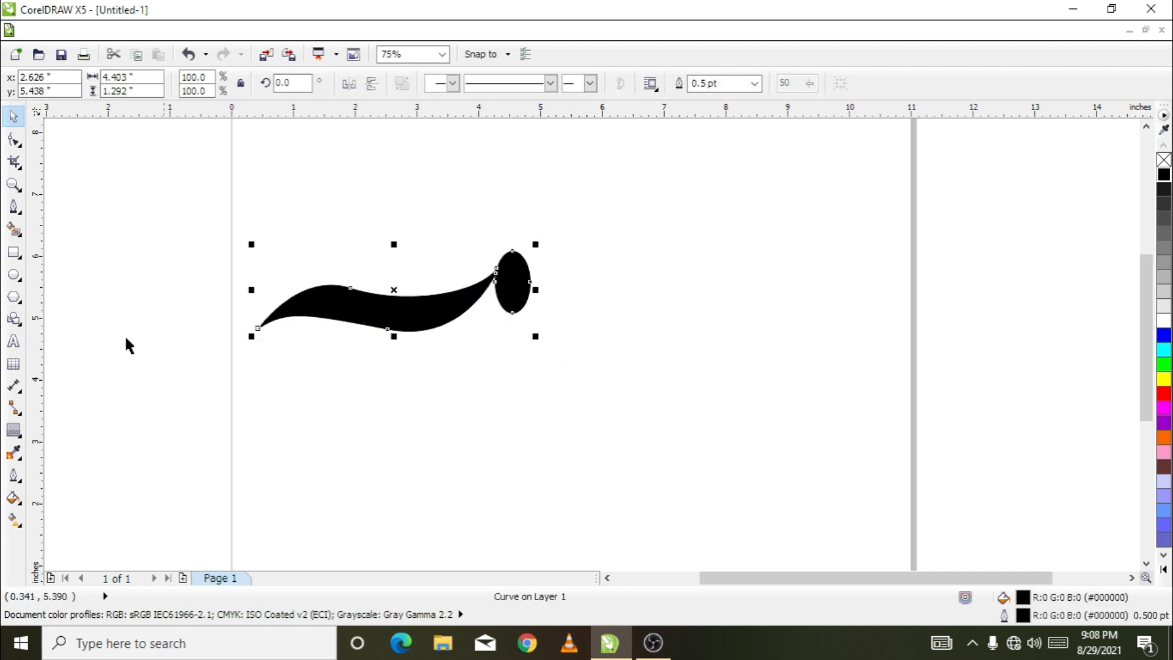
# Draw a small square to the right of the welded swoosh and return to the Pick tool
pyautogui.click(13, 252)
pyautogui.moveTo(680, 263); pyautogui.dragTo(645, 297)
pyautogui.press('space')
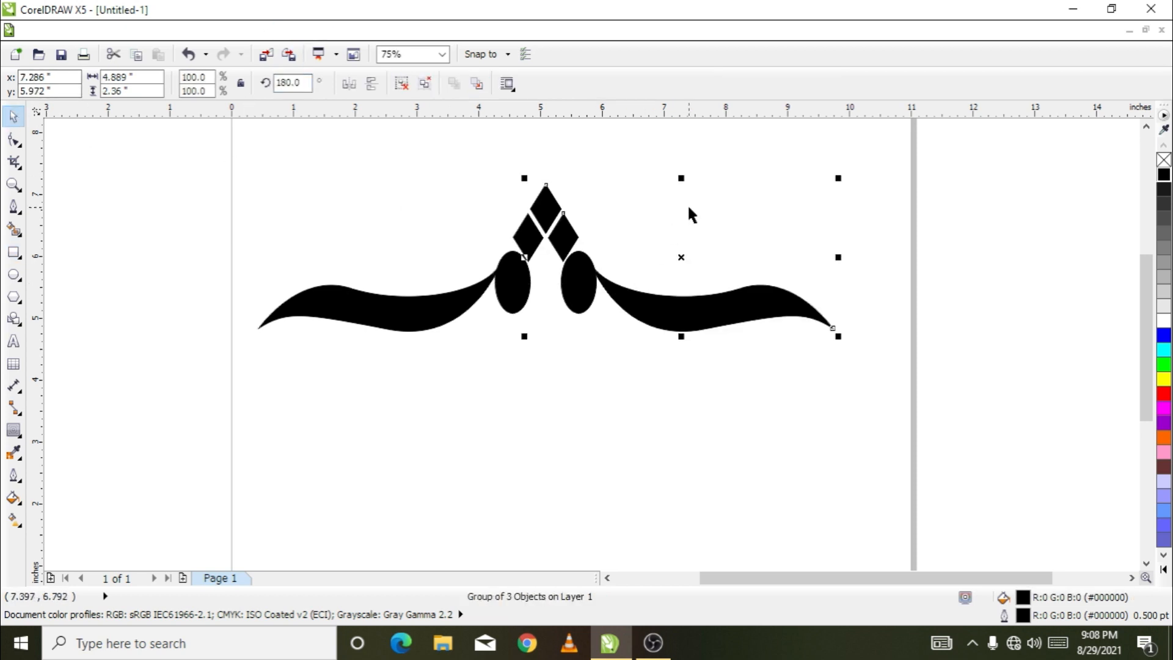
# Select both mirrored halves of the ornament and move them together to about the middle of the page
pyautogui.click(706, 248)
pyautogui.scroll(-2, 708, 249)
pyautogui.moveTo(827, 196); pyautogui.dragTo(549, 290)
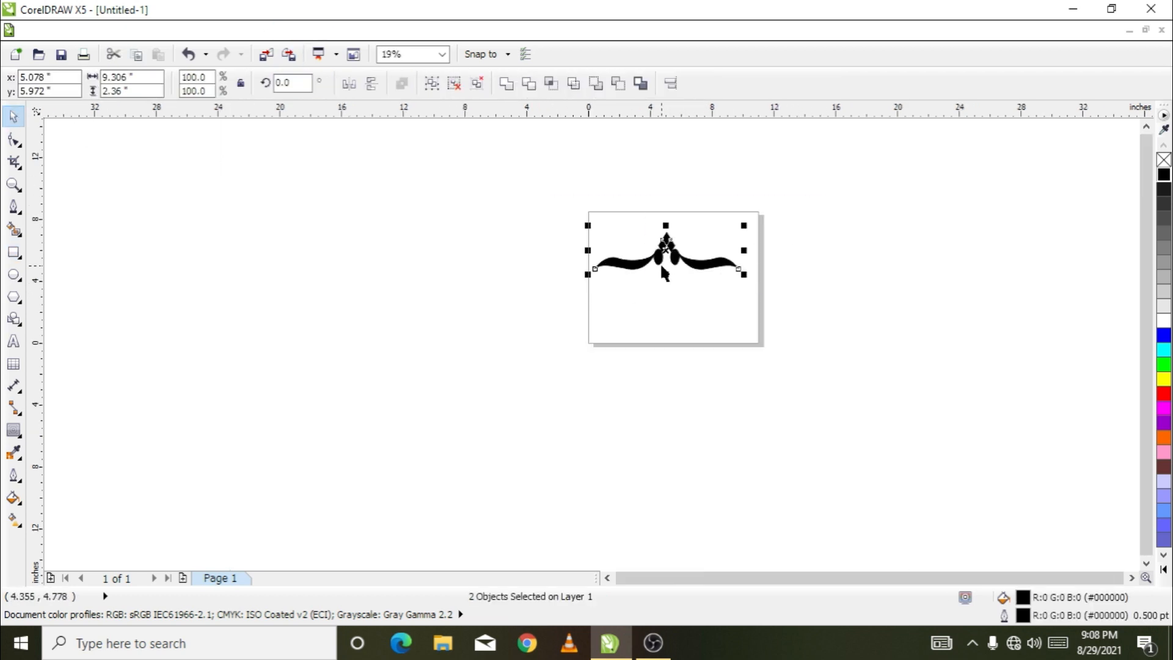
pyautogui.scroll(1, 671, 257)
pyautogui.moveTo(672, 239); pyautogui.dragTo(684, 282)
# Weld the two ornament halves into a single curve and deselect it
pyautogui.click(505, 83)
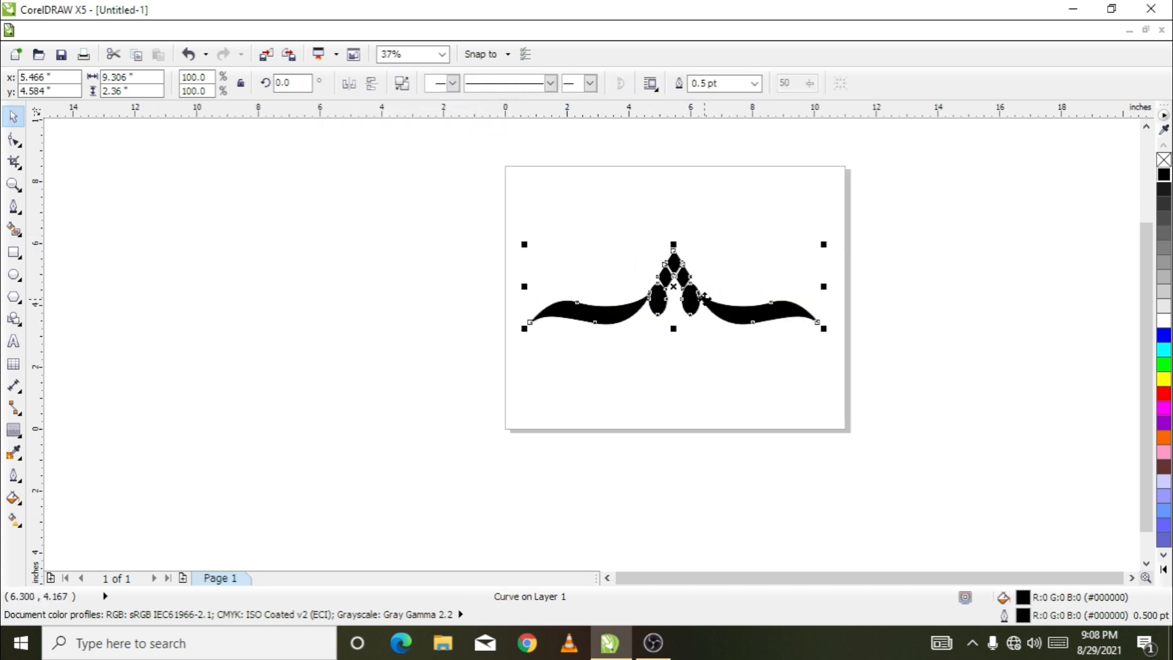
pyautogui.scroll(1, 710, 282)
pyautogui.click(785, 241)
pyautogui.scroll(-1, 722, 310)
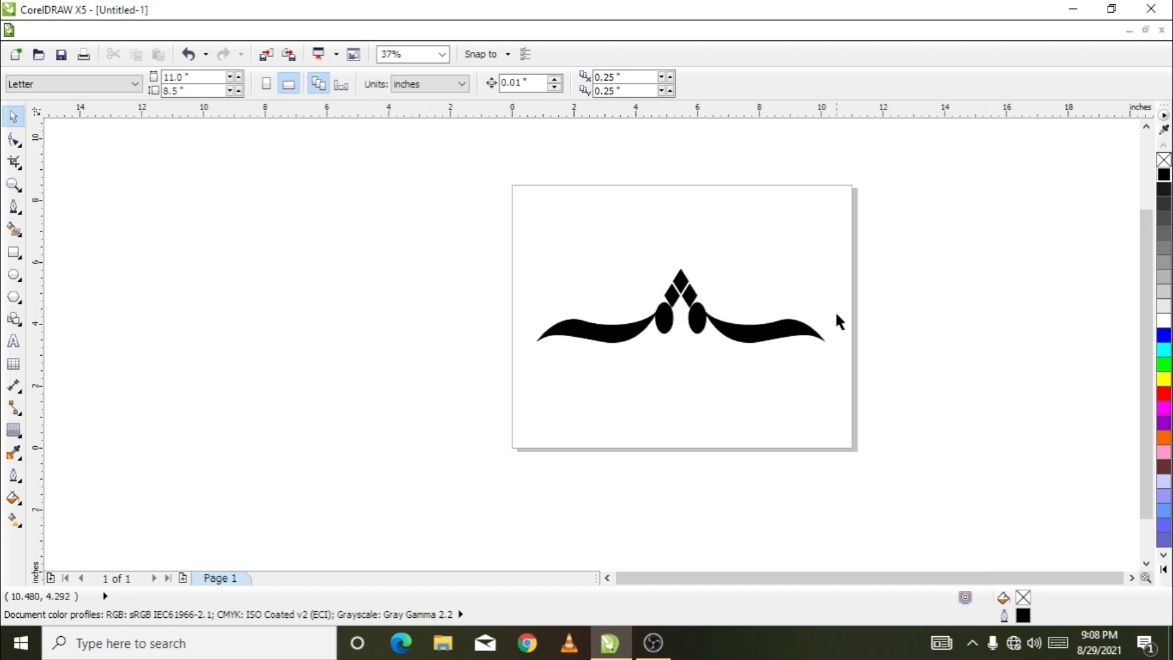
pyautogui.scroll(1, 837, 305)
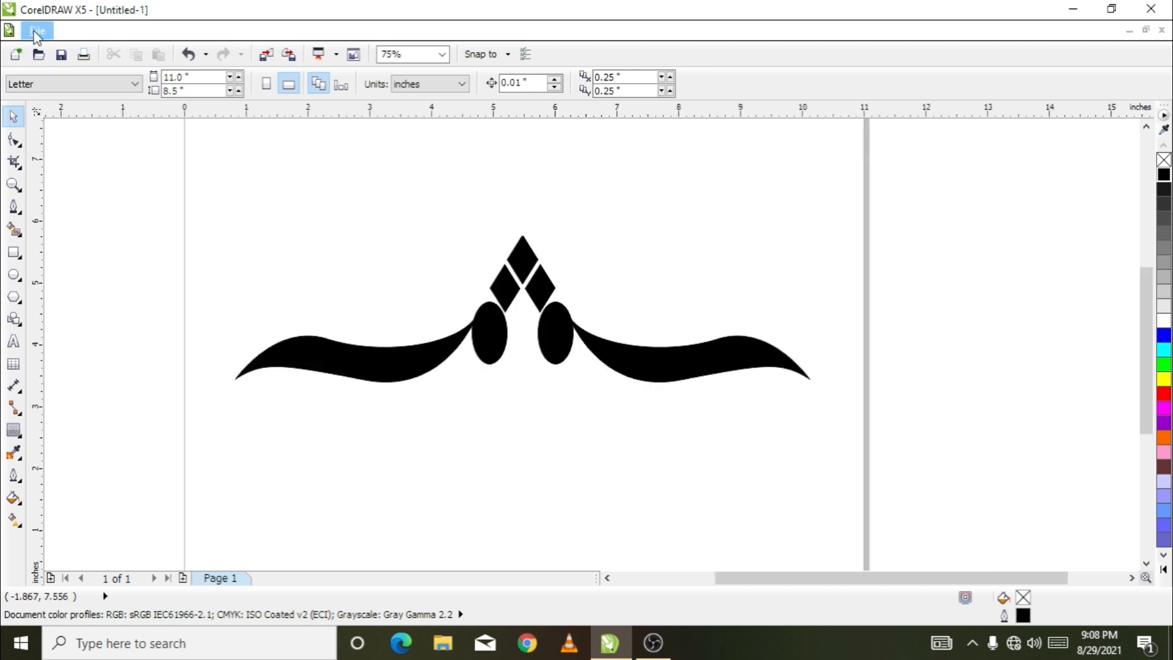
# Start saving the drawing, choosing the Desktop as location and SAD as file name
pyautogui.click(34, 31)
pyautogui.click(79, 143)
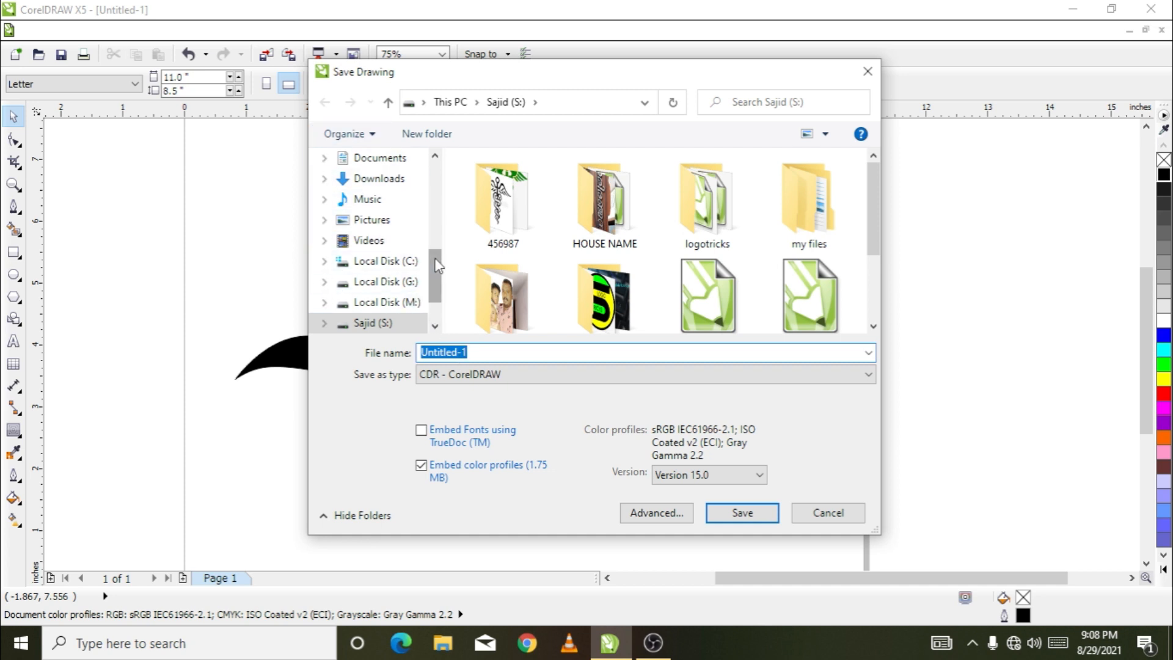
pyautogui.moveTo(437, 264); pyautogui.dragTo(430, 166)
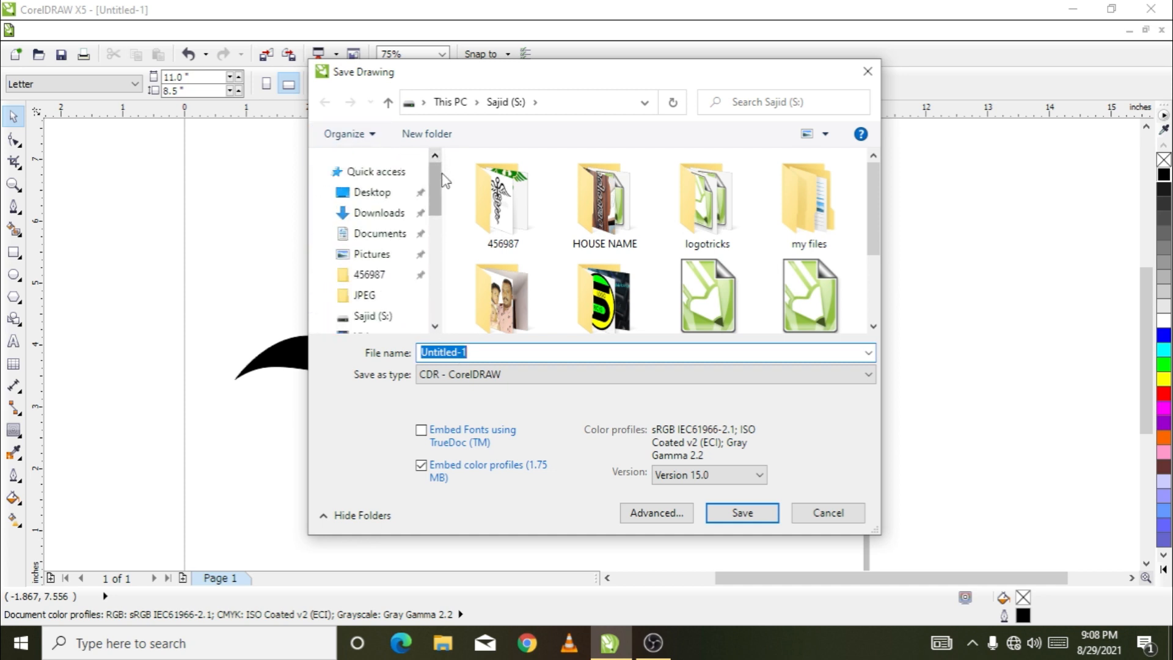
pyautogui.click(367, 193)
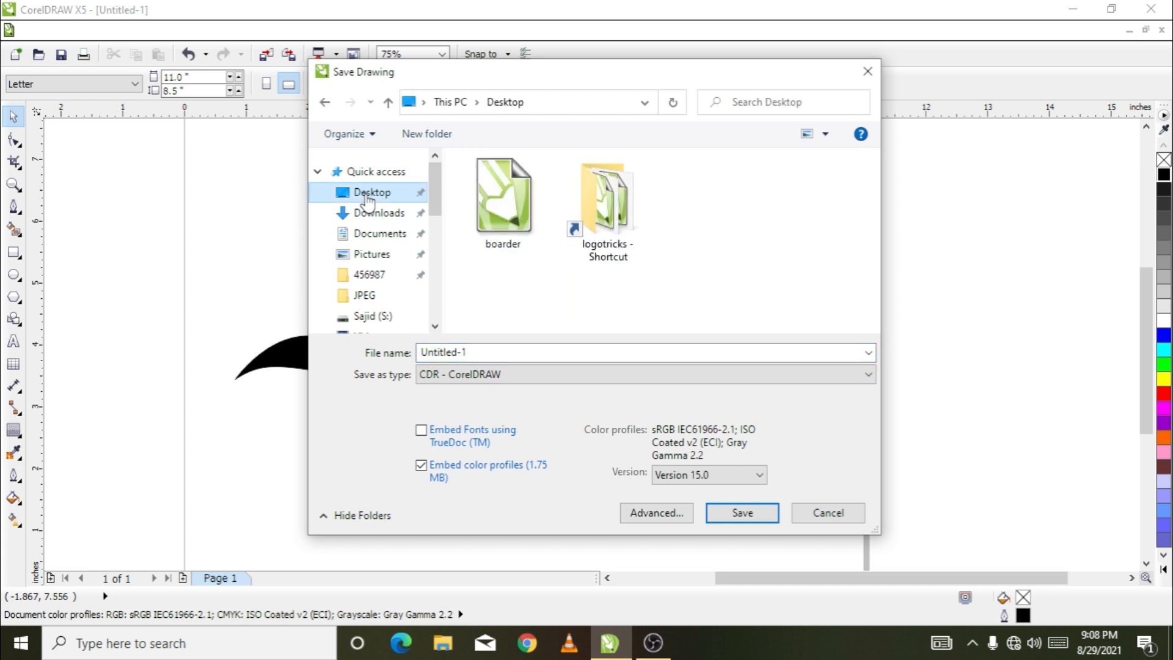
pyautogui.click(496, 351)
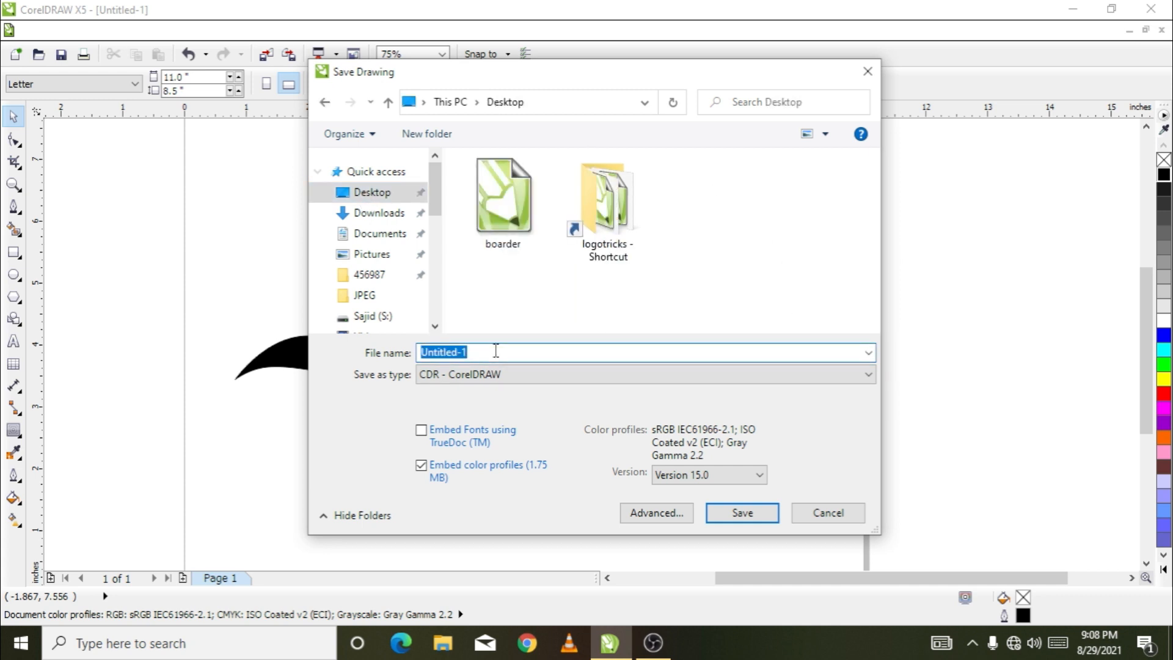
pyautogui.write('SAD')
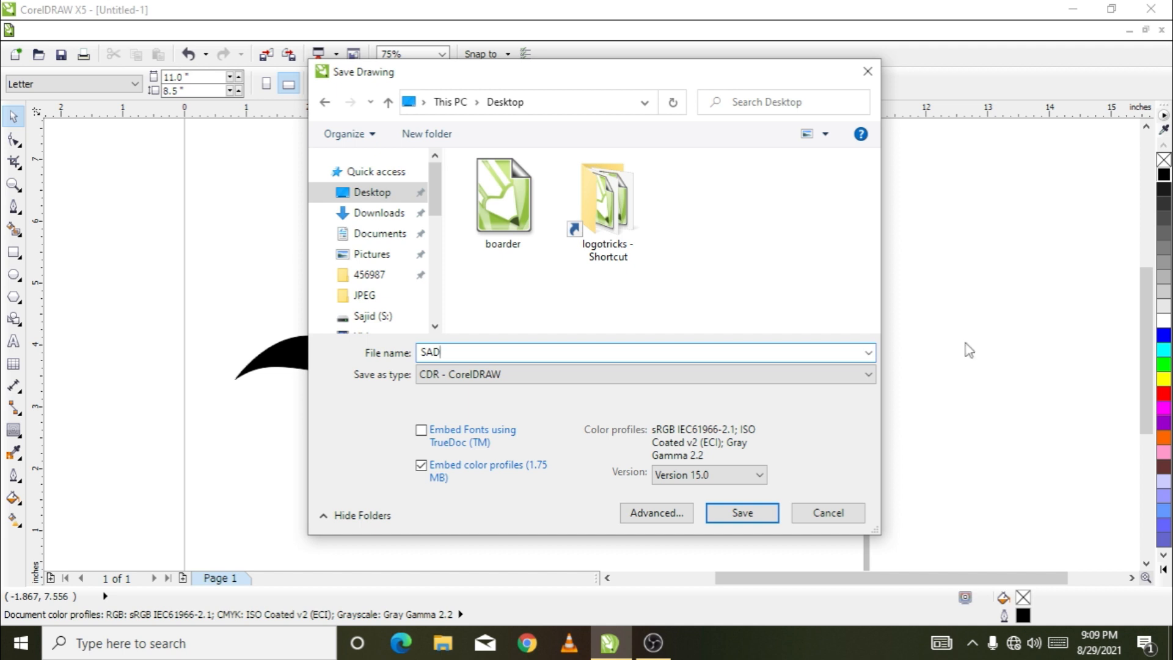
pyautogui.click(761, 475)
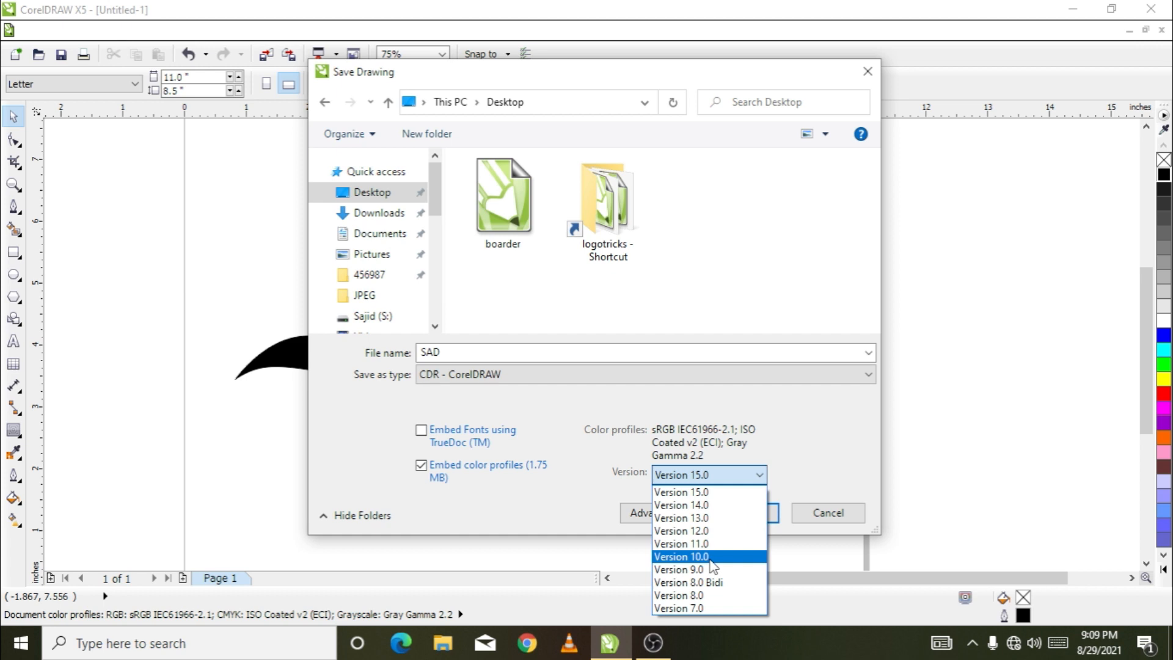
pyautogui.click(812, 431)
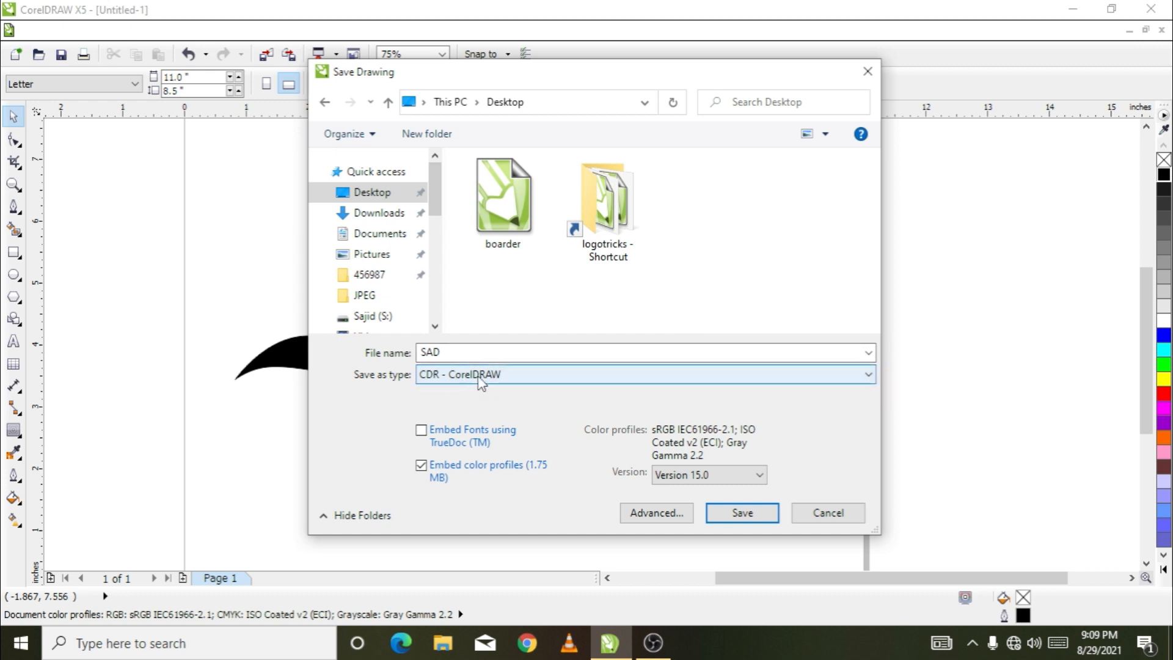
# Set the file type to CMX - Corel Presentation Exchange and save the drawing
pyautogui.click(867, 375)
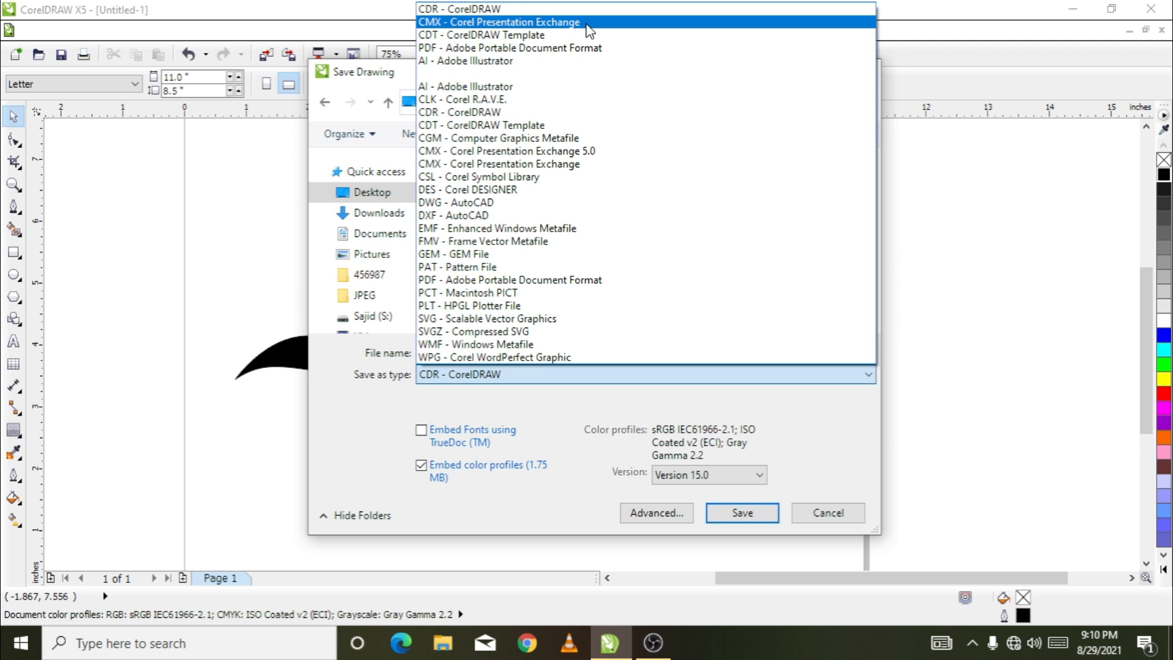
pyautogui.click(520, 23)
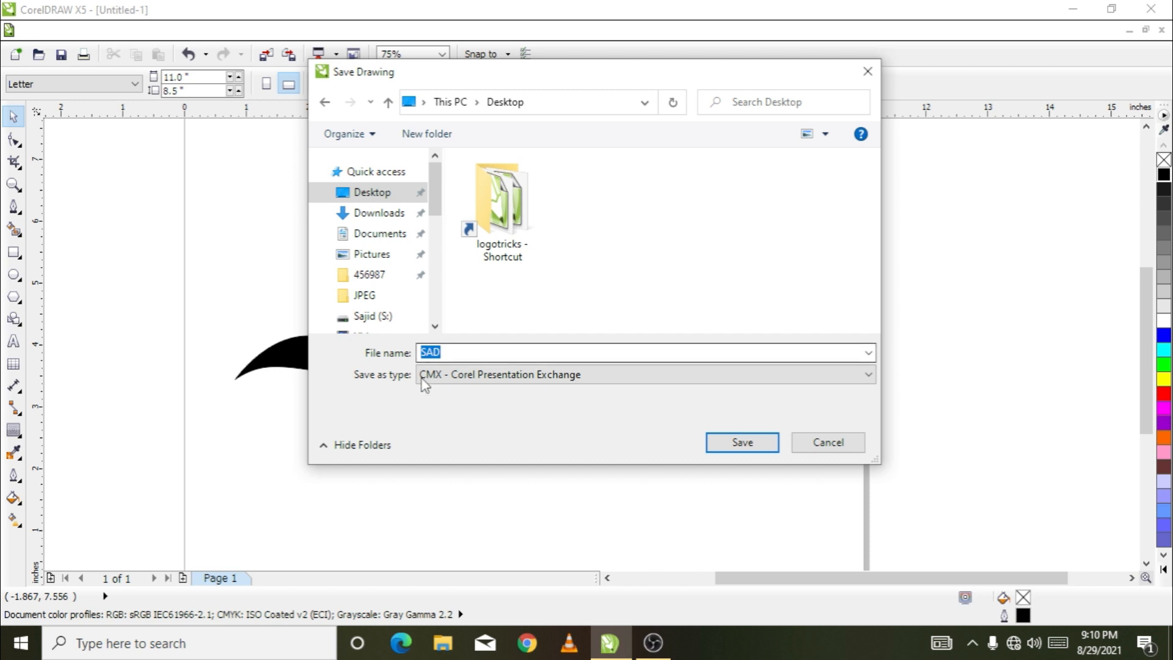
pyautogui.click(739, 442)
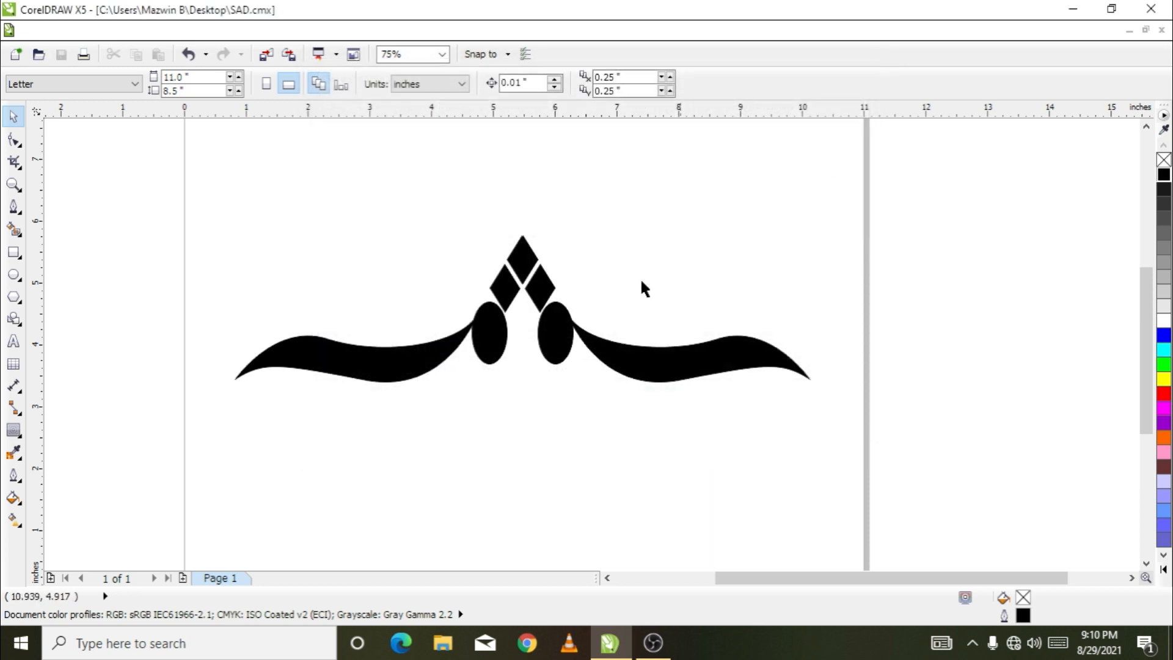
# Close the drawing and reopen the saved SAD CMX file from the Desktop in the maximized program window
pyautogui.click(1111, 9)
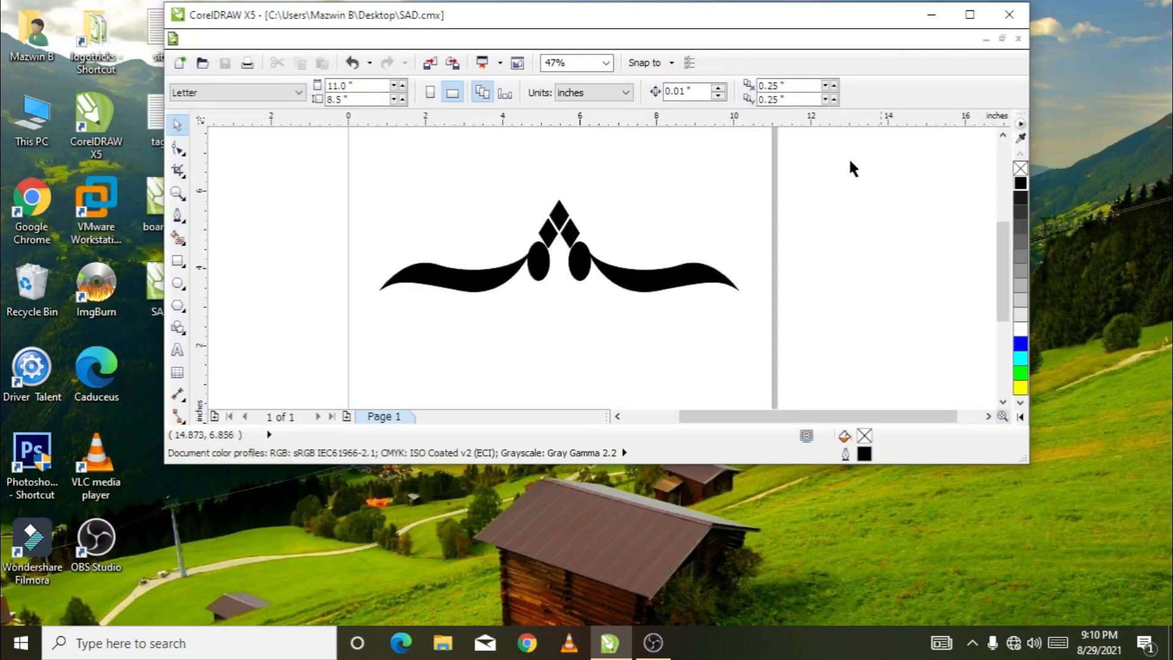
pyautogui.moveTo(778, 18); pyautogui.dragTo(850, 19)
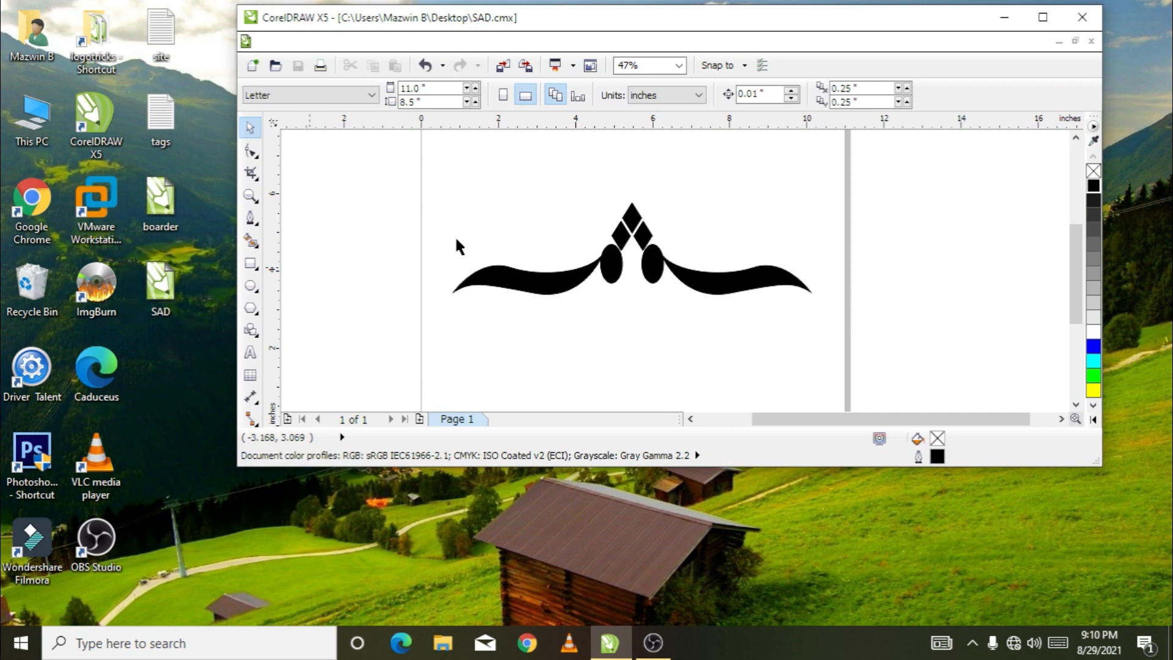
pyautogui.click(1091, 41)
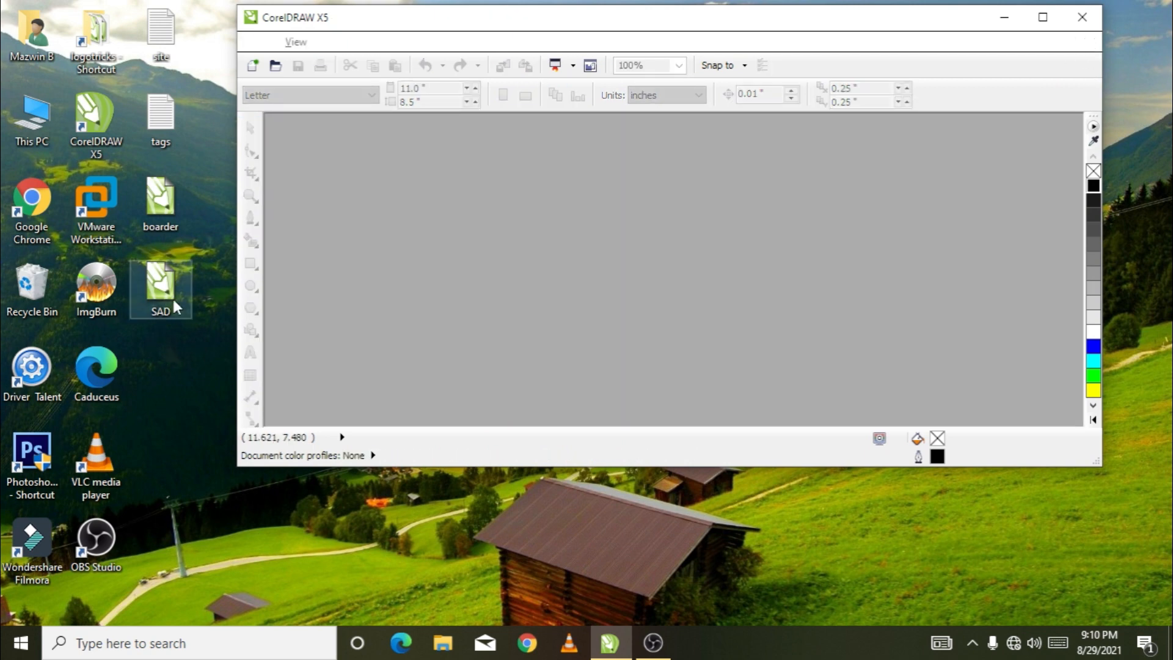
pyautogui.moveTo(171, 296); pyautogui.dragTo(578, 262)
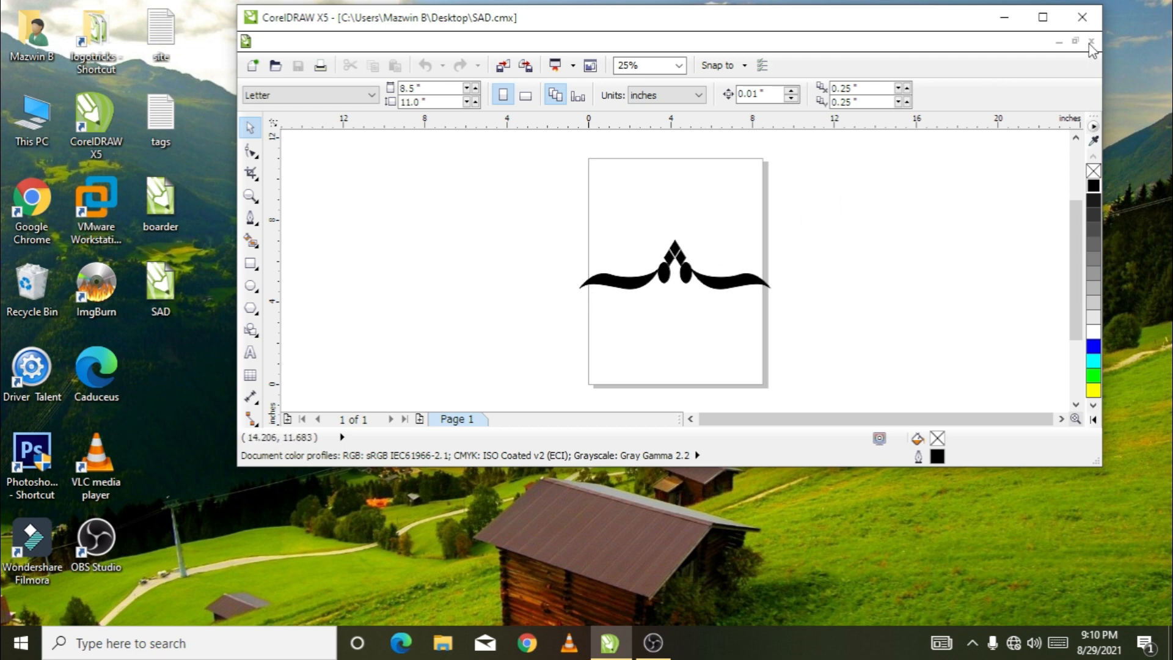
pyautogui.click(1043, 17)
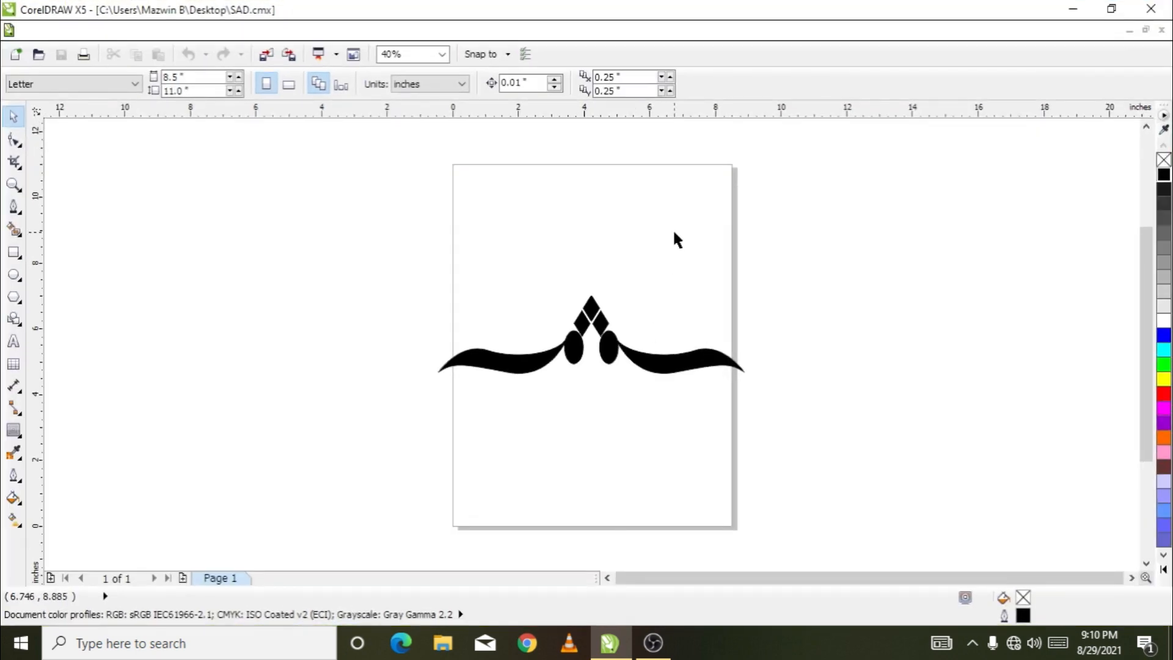
# Scale the ornament down to about 7.5 inches wide and position it centrally across the portrait page
pyautogui.moveTo(629, 359); pyautogui.dragTo(639, 322)
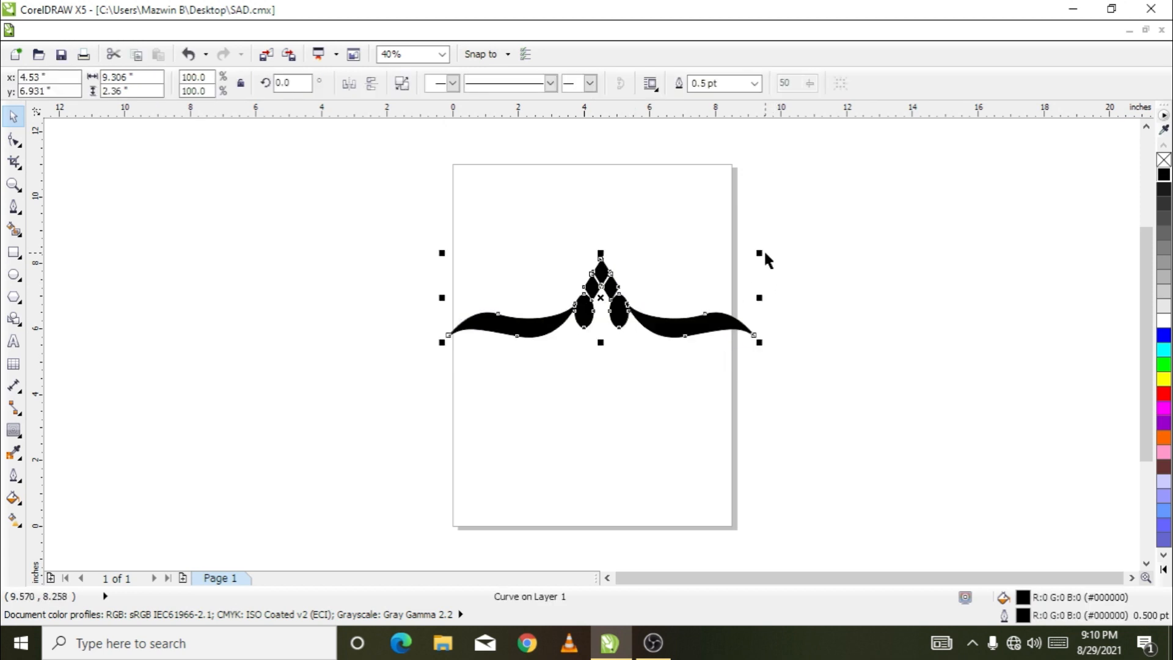
pyautogui.moveTo(766, 252); pyautogui.dragTo(722, 278)
pyautogui.moveTo(640, 332); pyautogui.dragTo(661, 316)
pyautogui.click(636, 466)
pyautogui.scroll(2, 592, 293)
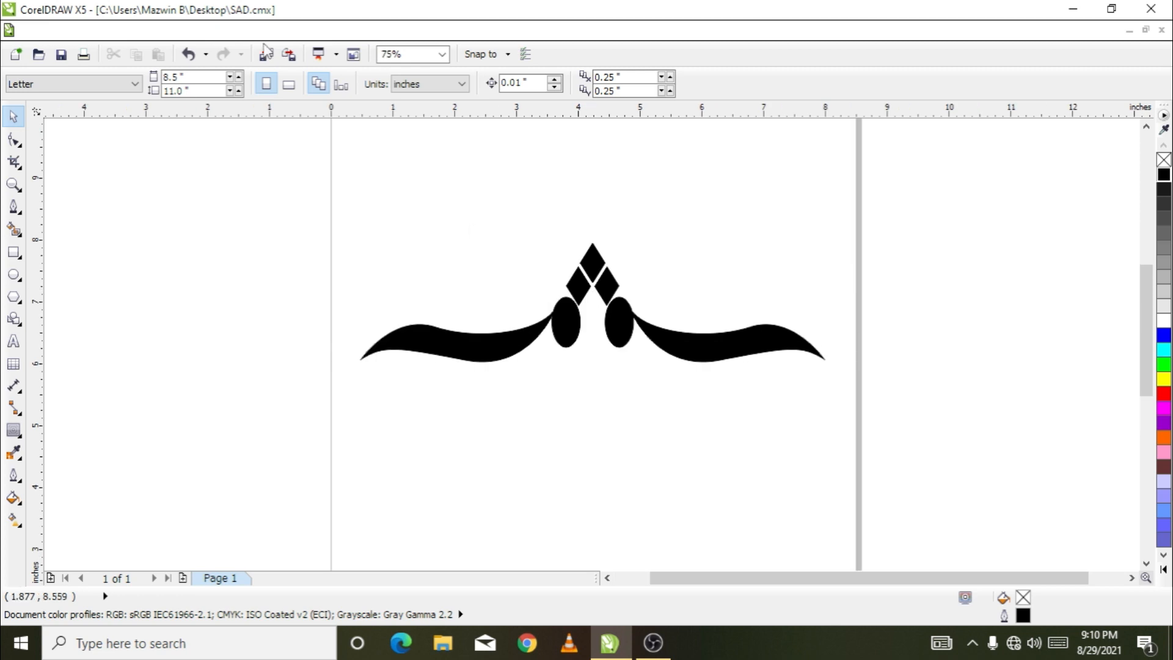
# Publish the drawing to PDF on the Desktop under the file name SAD
pyautogui.click(34, 30)
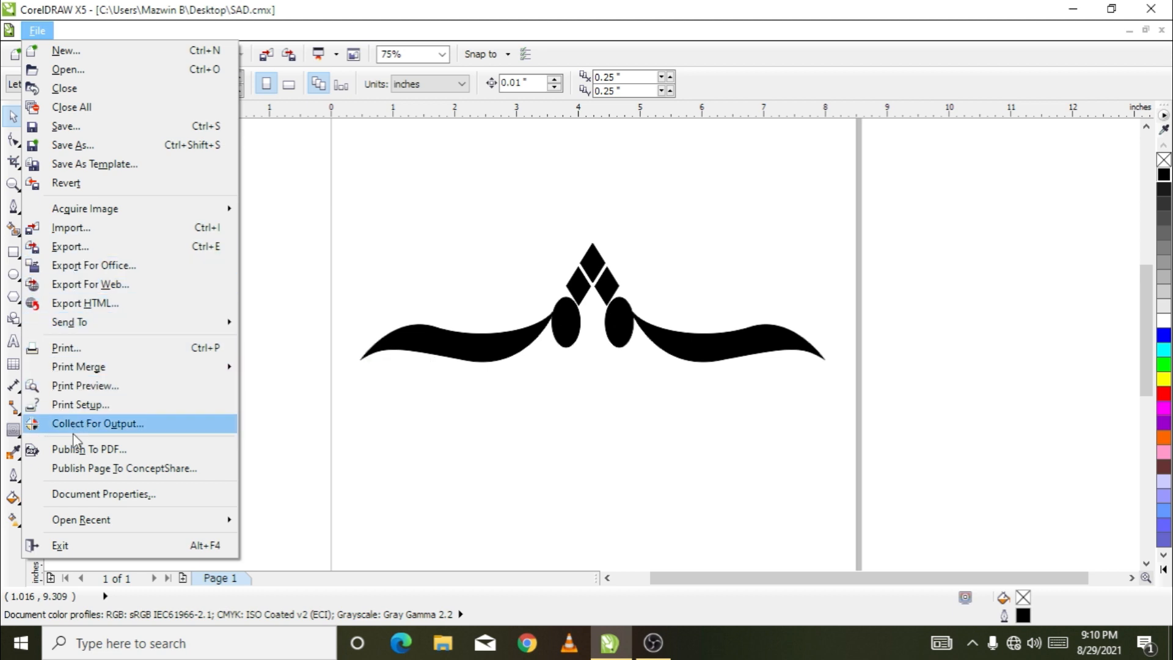
pyautogui.click(129, 455)
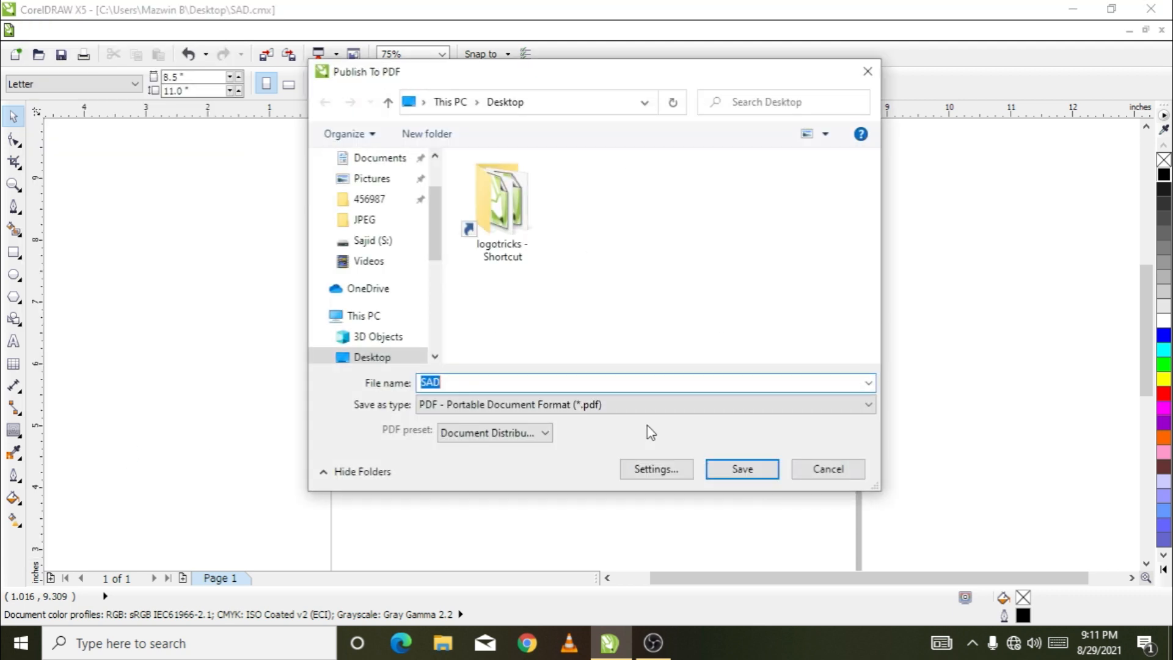
pyautogui.scroll(3, 436, 226)
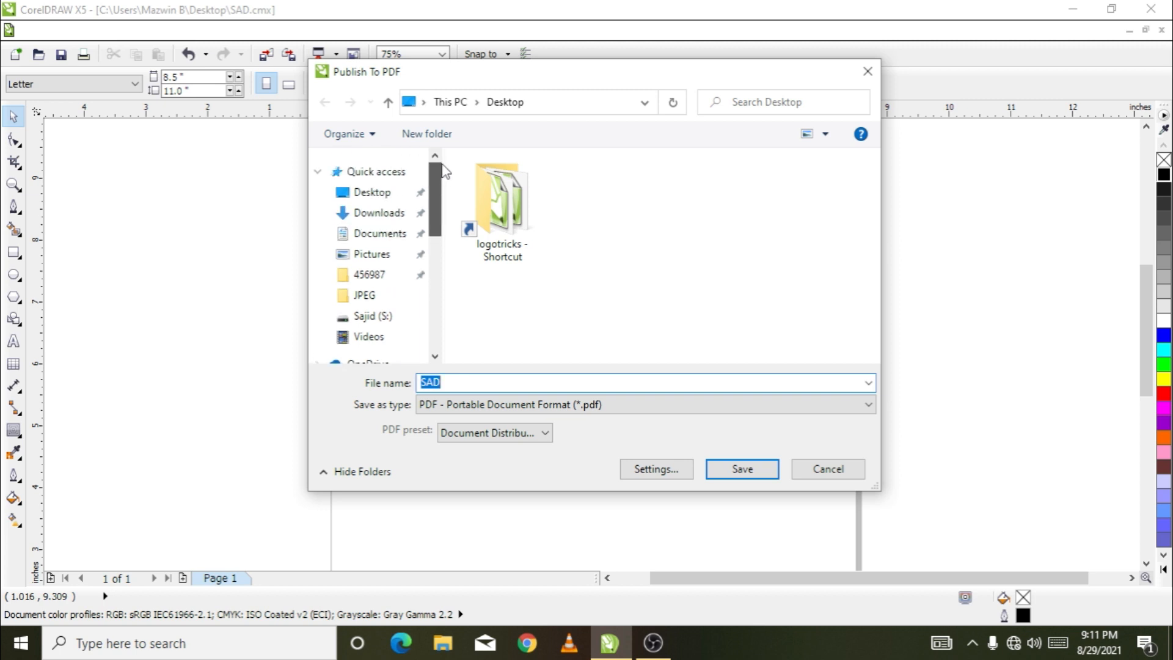
pyautogui.click(368, 195)
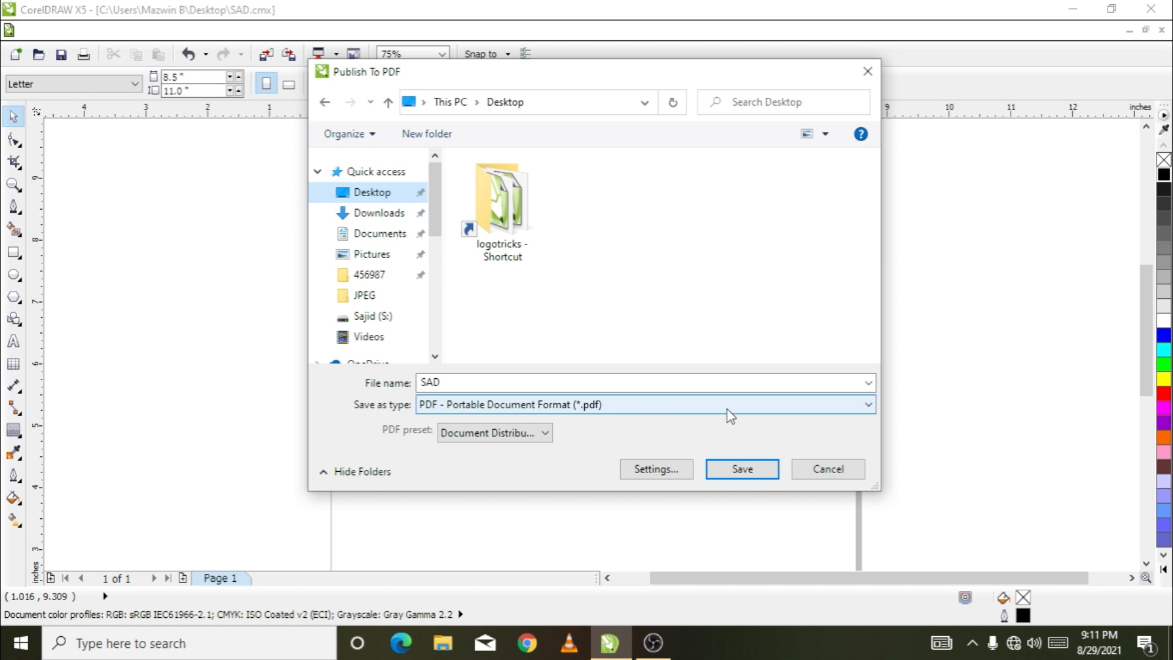
pyautogui.click(743, 468)
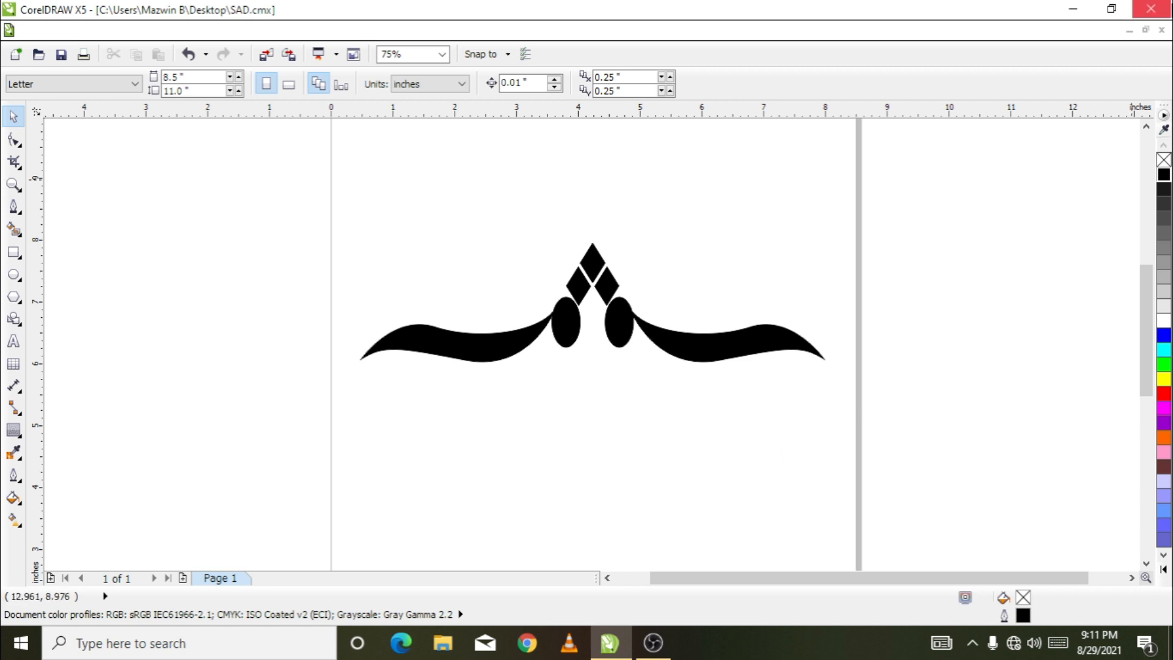
# Open the SAD PDF from the Desktop to check the ornament, close it and return to CorelDRAW
pyautogui.click(1073, 9)
pyautogui.click(171, 379)
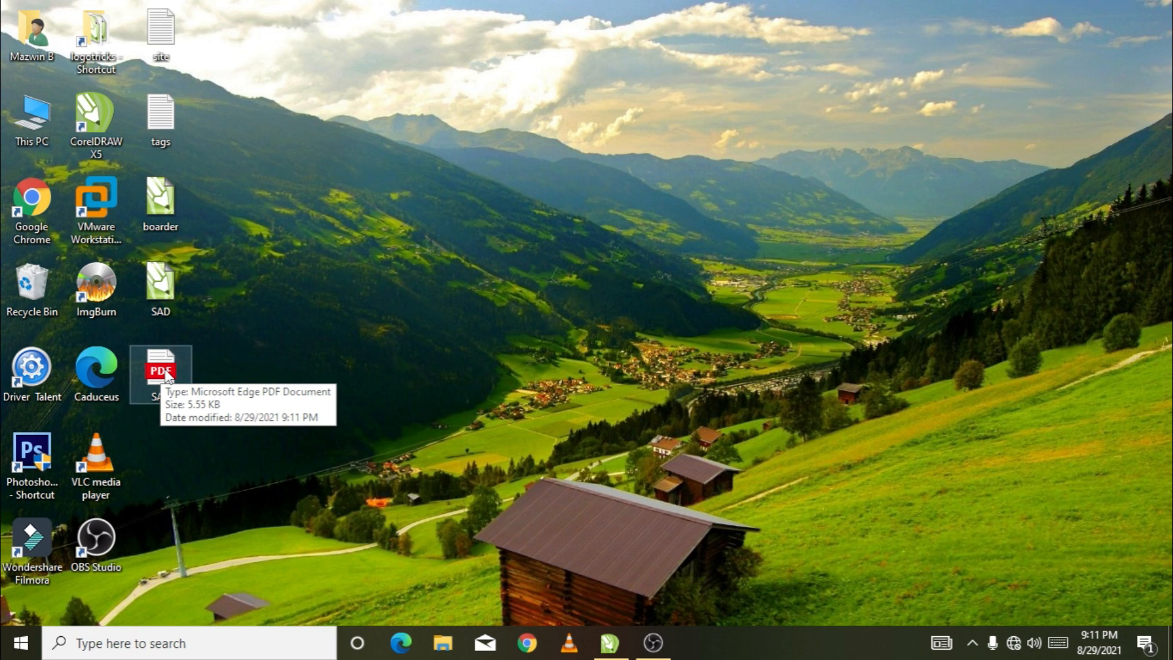
pyautogui.doubleClick(166, 372)
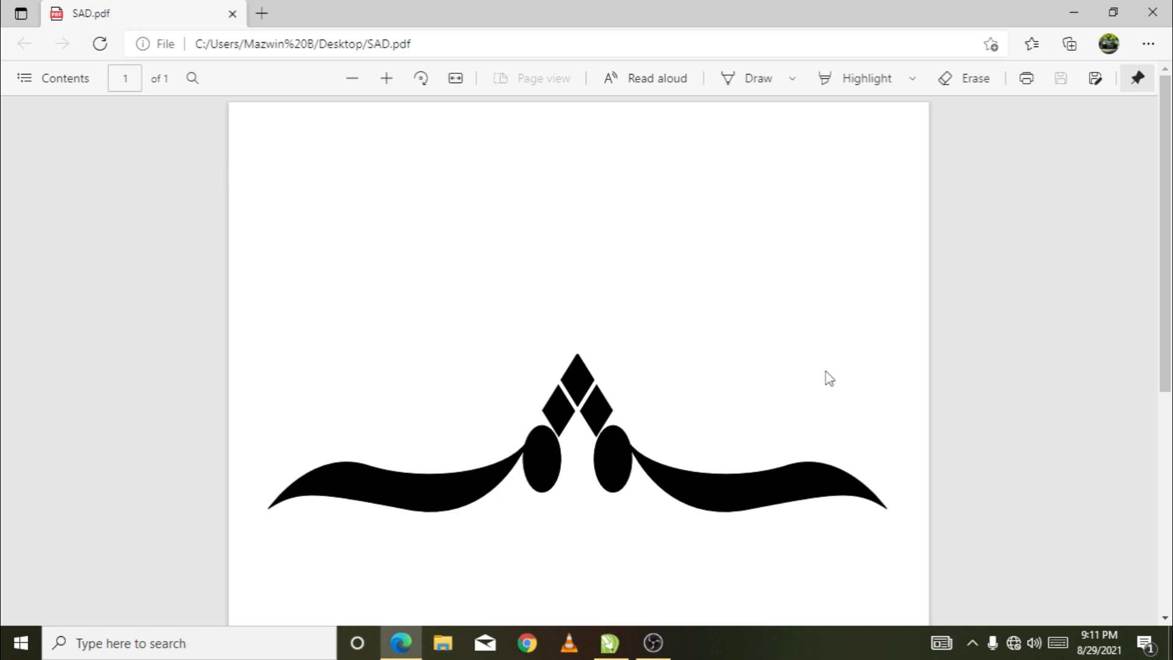
pyautogui.click(1152, 12)
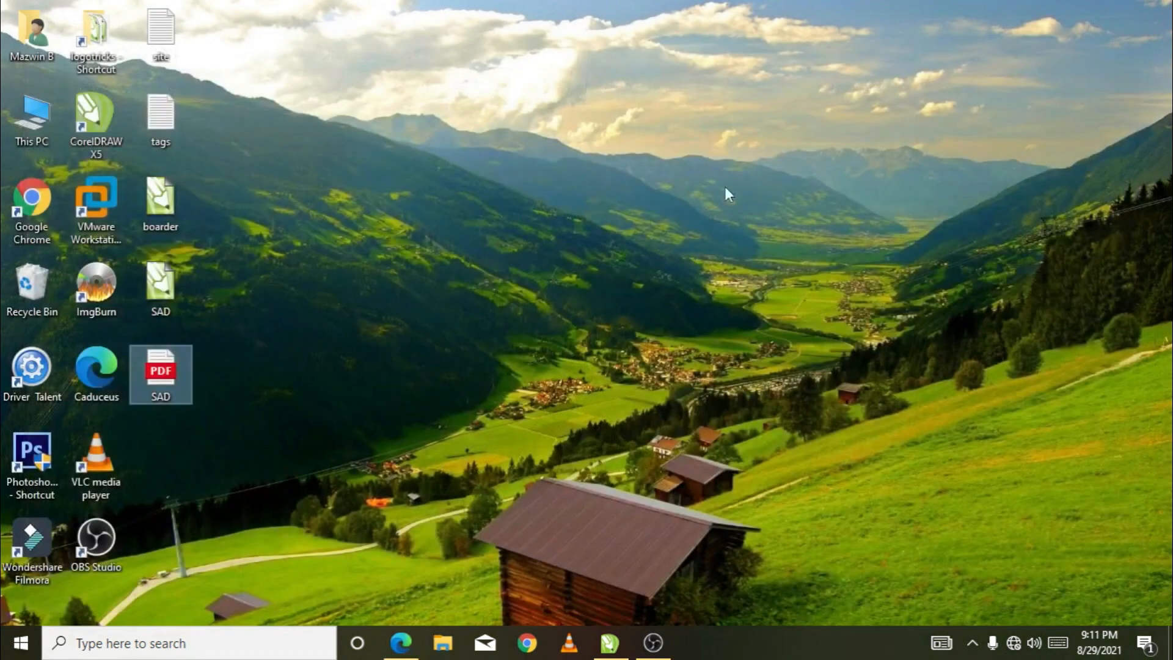
pyautogui.click(611, 642)
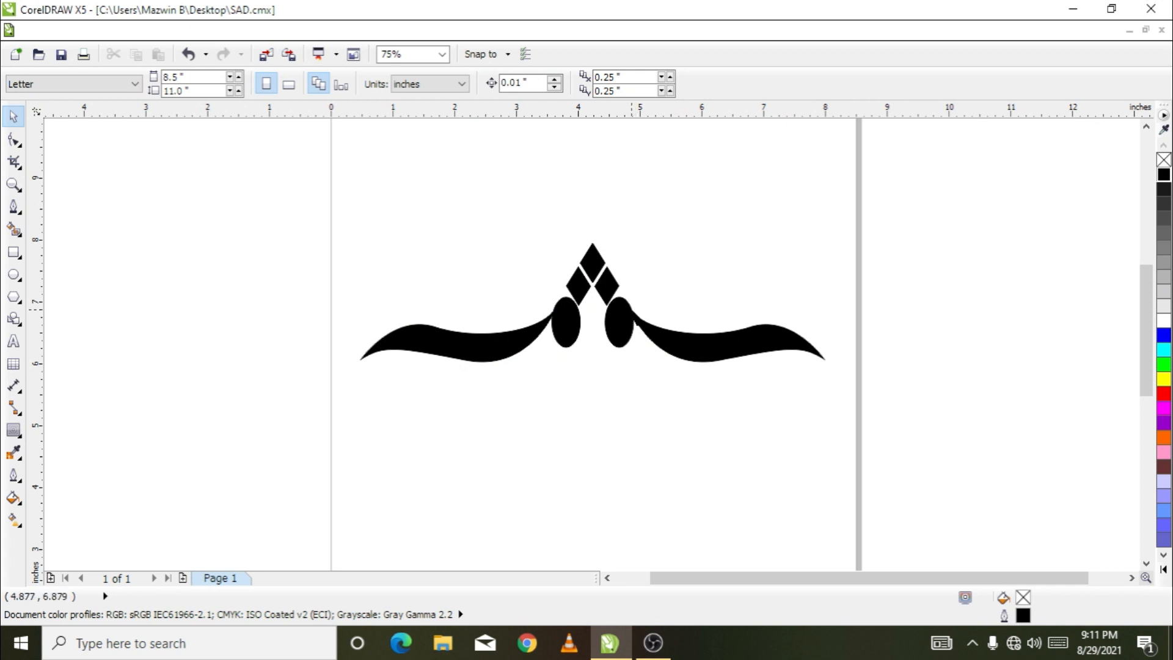
# Move the ornament slightly down the page to about x 4.29, y 6.7 inches and leave it selected
pyautogui.scroll(-1, 614, 251)
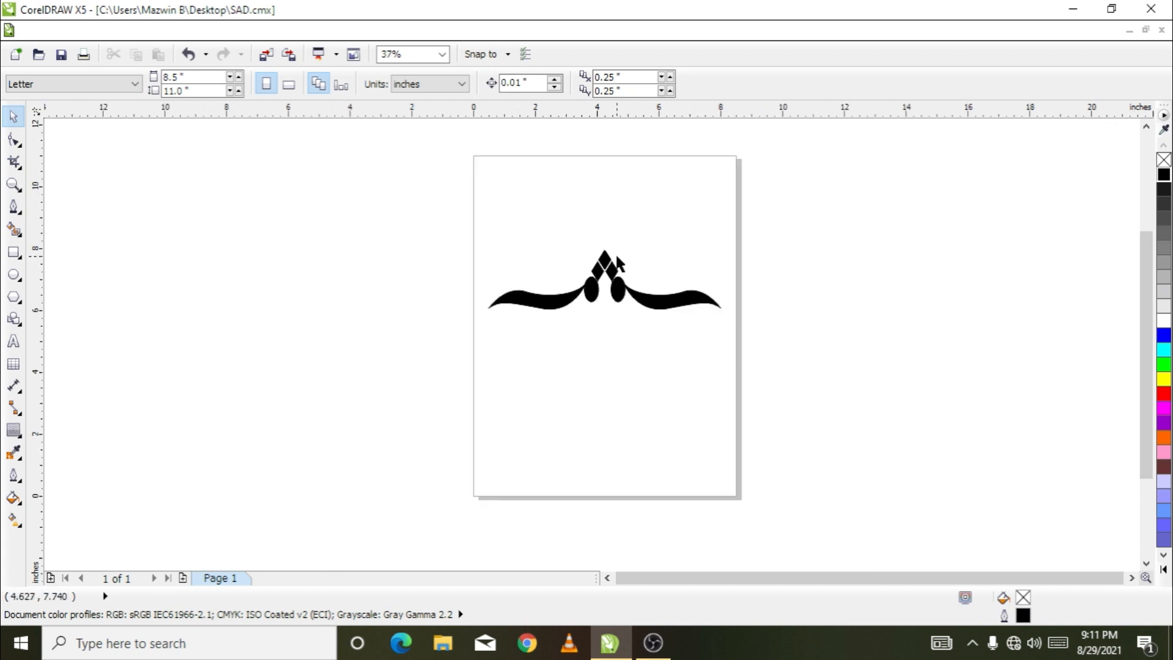
pyautogui.scroll(1, 629, 272)
pyautogui.moveTo(889, 168); pyautogui.dragTo(330, 437)
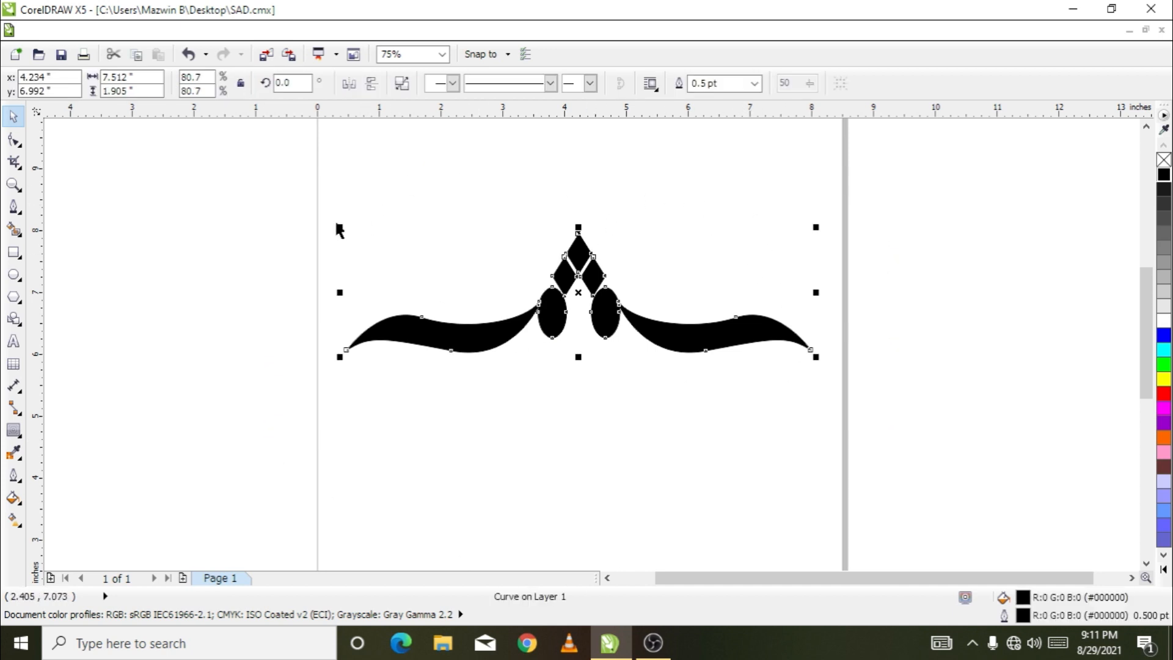
pyautogui.moveTo(581, 259); pyautogui.dragTo(584, 277)
pyautogui.click(667, 195)
pyautogui.click(581, 266)
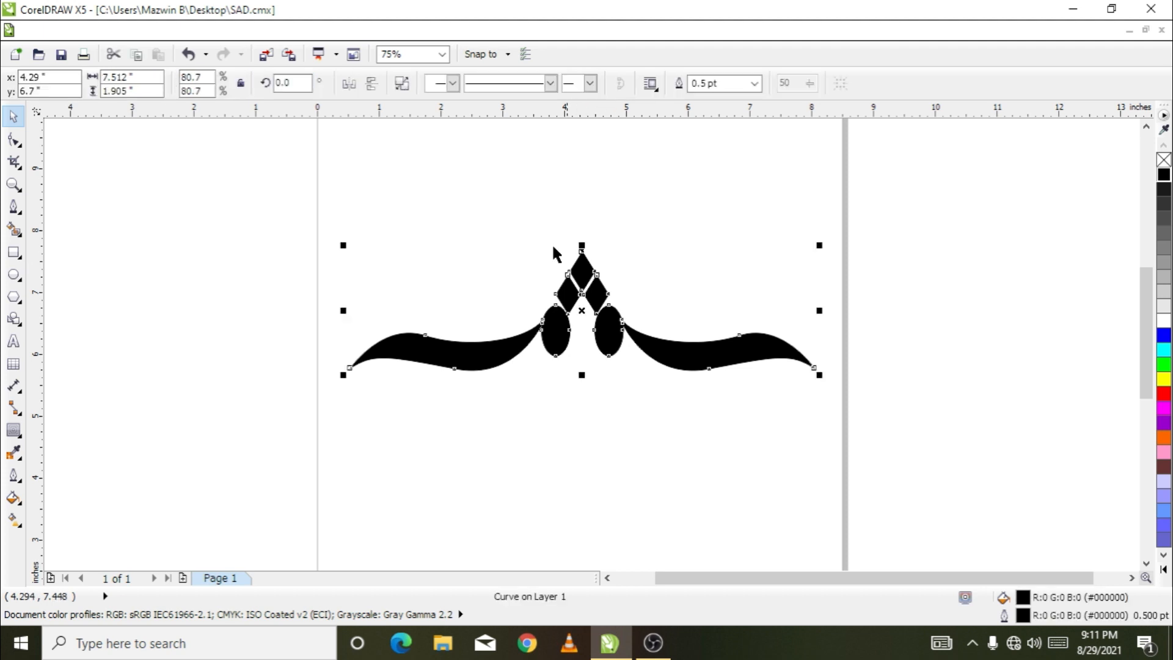
# Start exporting the drawing to the Desktop as SAD in PNG - Portable Network Graphics format
pyautogui.click(34, 32)
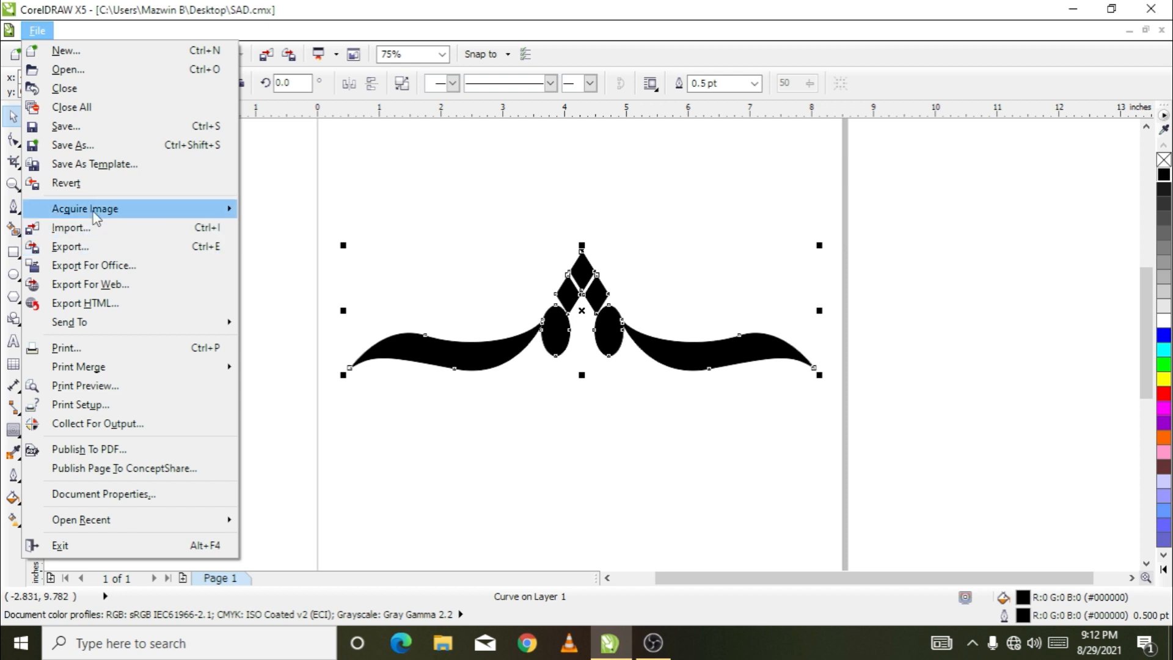
pyautogui.click(74, 251)
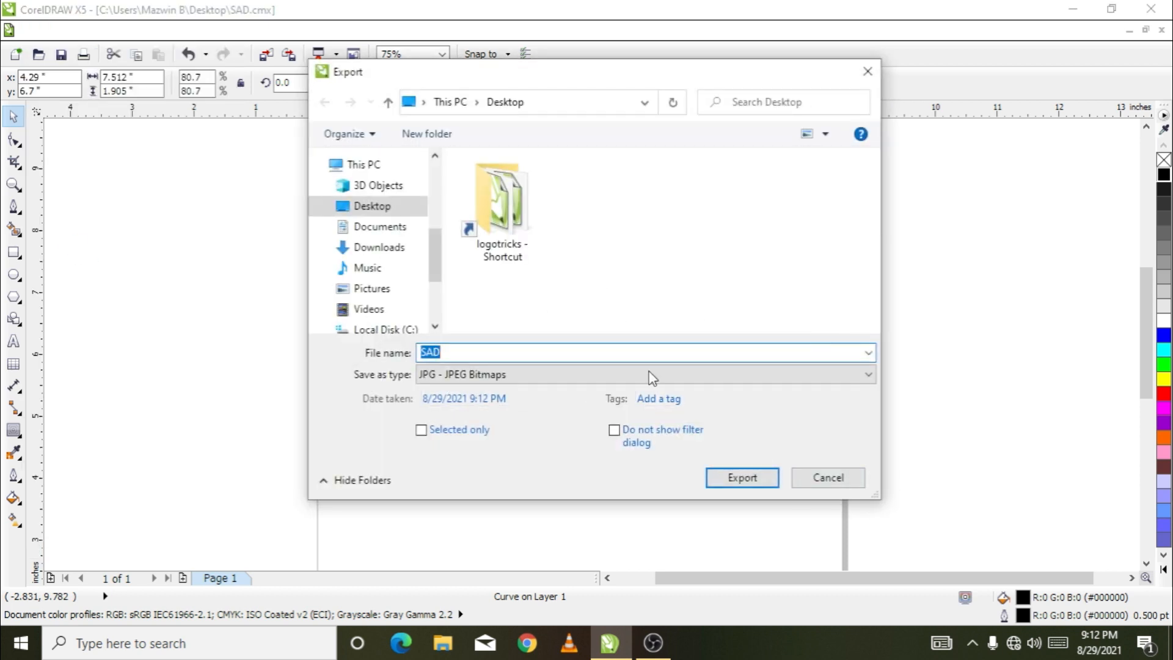
pyautogui.click(867, 374)
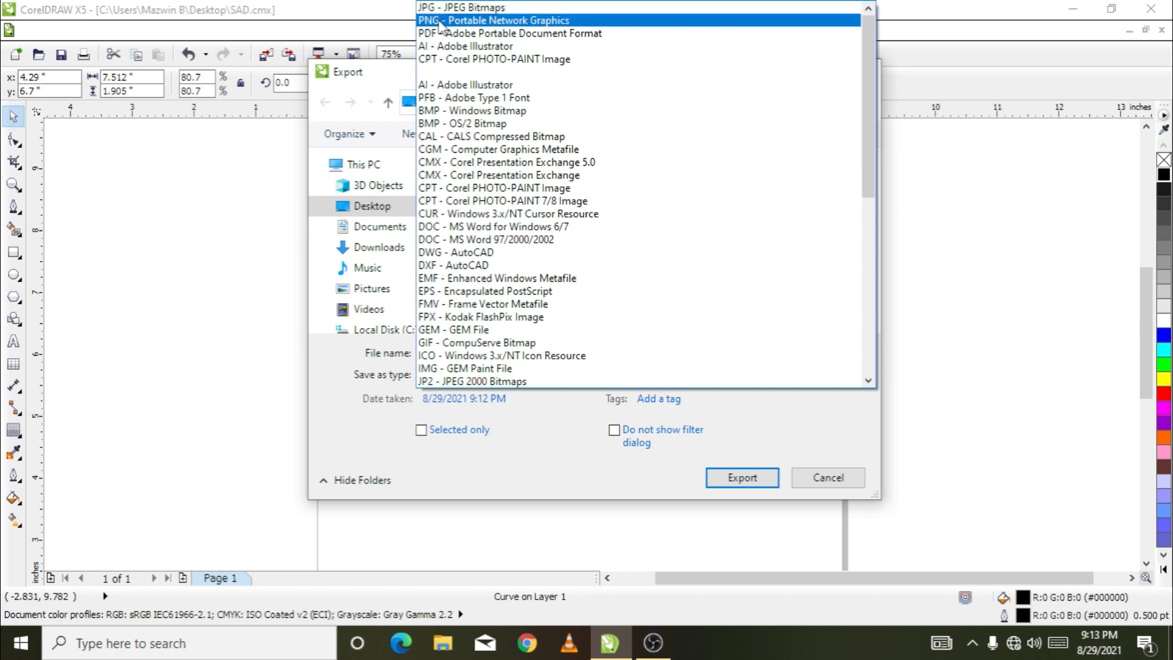
pyautogui.click(565, 22)
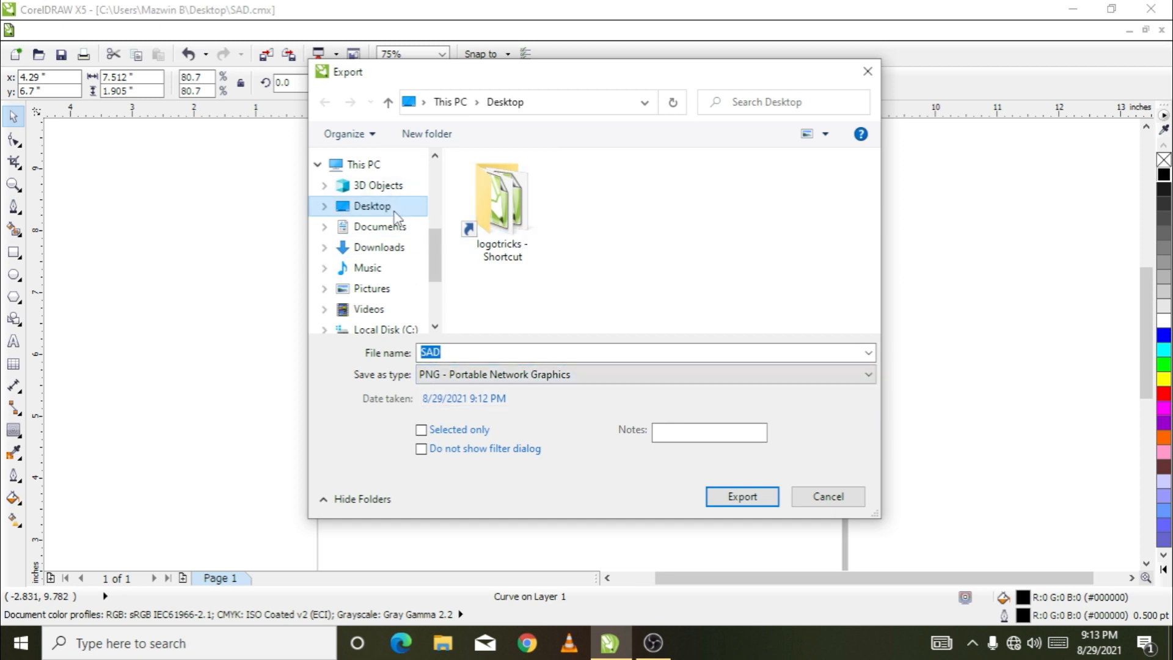
pyautogui.click(742, 500)
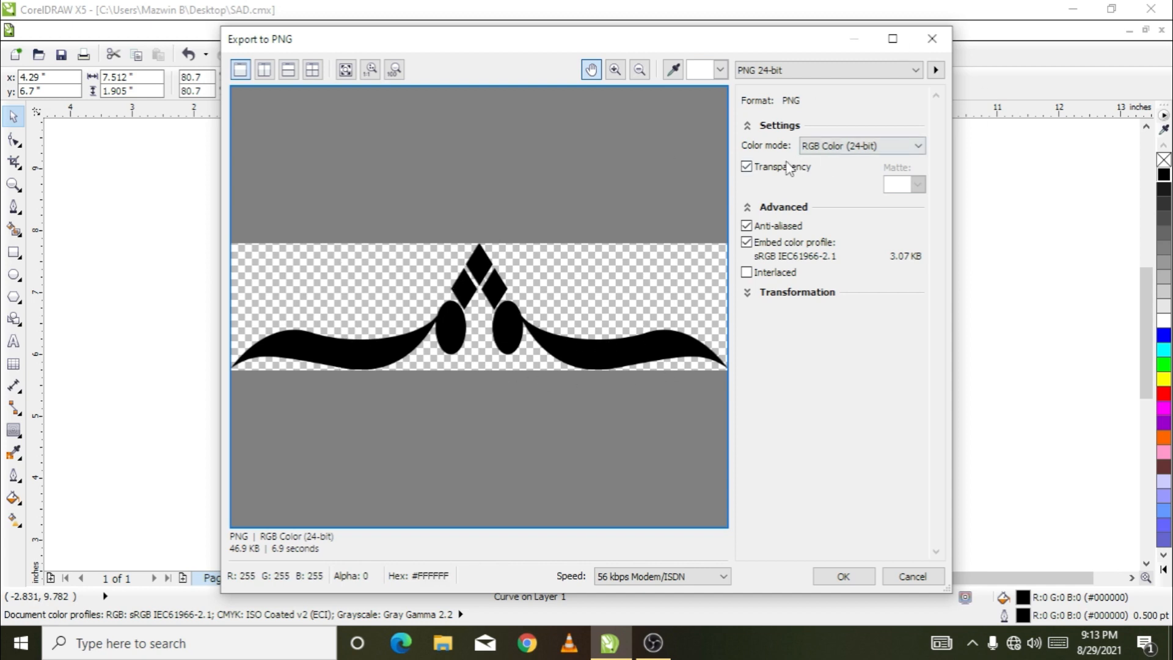
# Keep Transparency enabled with RGB Color (24-bit) in the PNG settings and complete the export
pyautogui.click(747, 169)
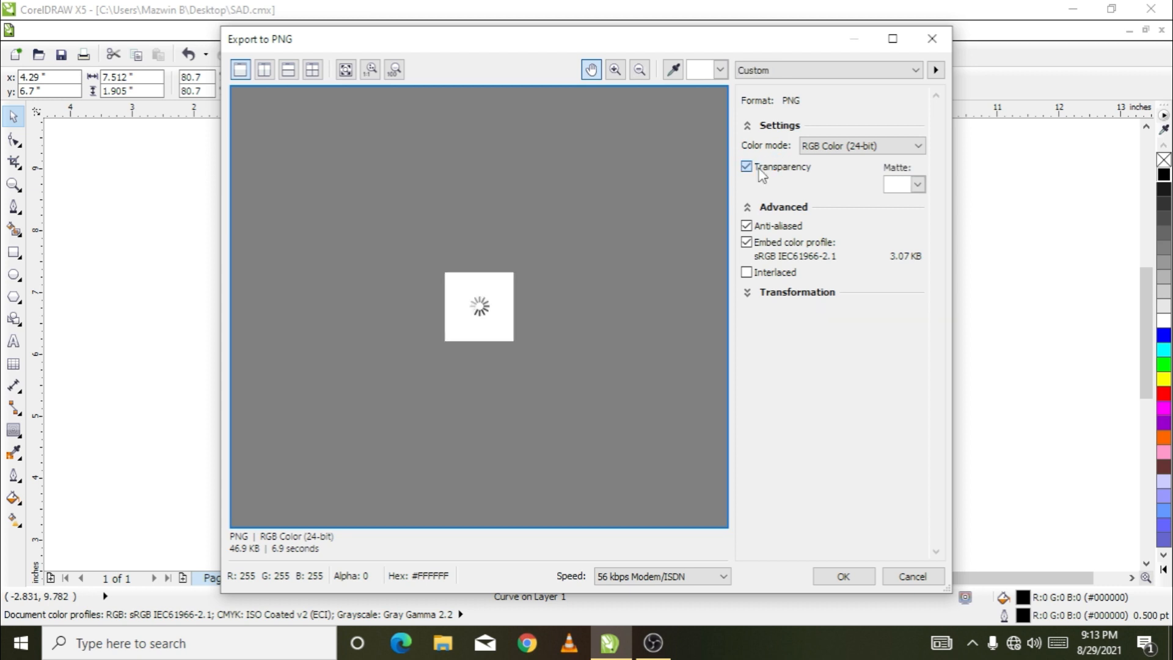
pyautogui.click(746, 168)
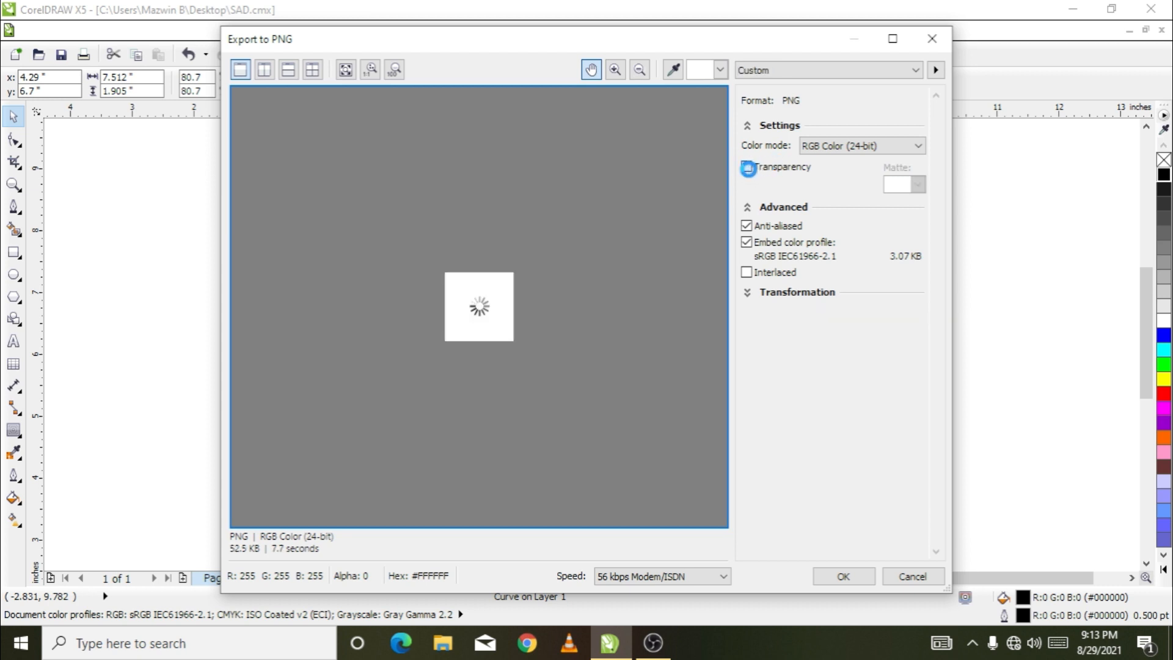
pyautogui.click(851, 577)
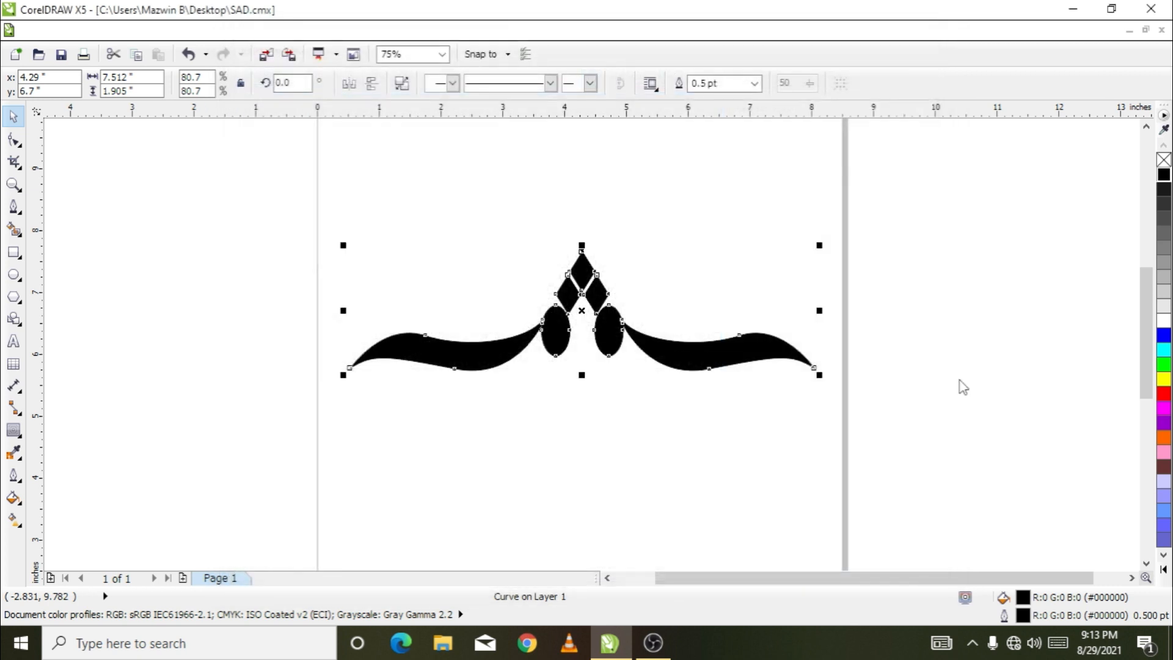
# Check the Desktop for the exported PNG, return to CorelDRAW and view the whole page
pyautogui.click(1072, 11)
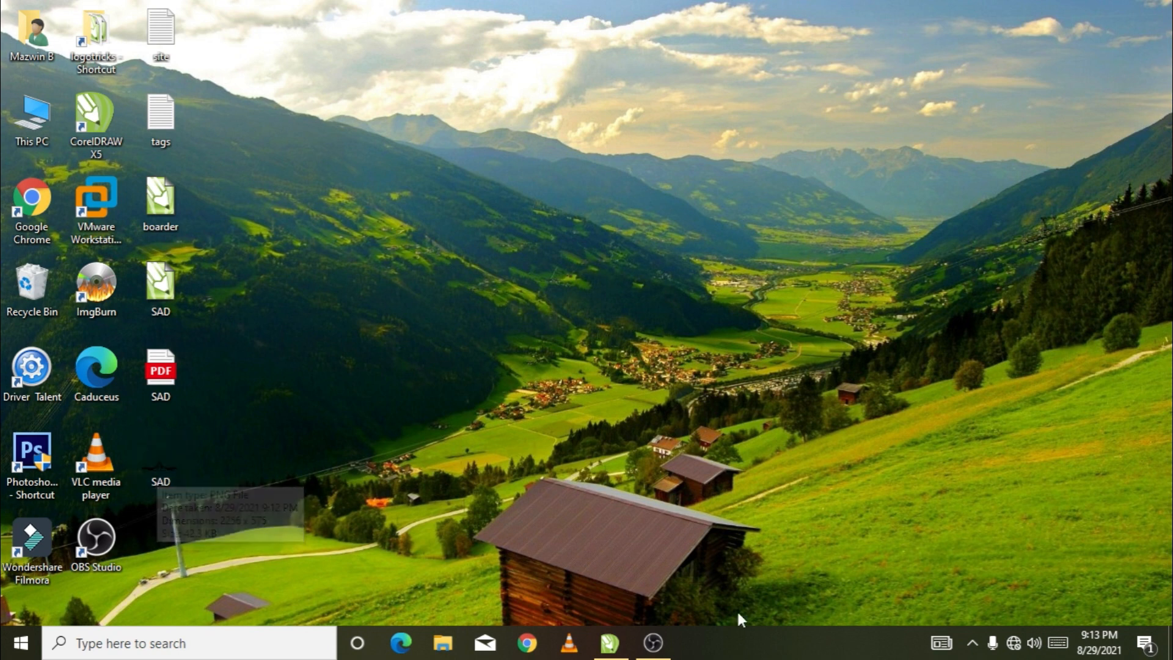
pyautogui.click(598, 636)
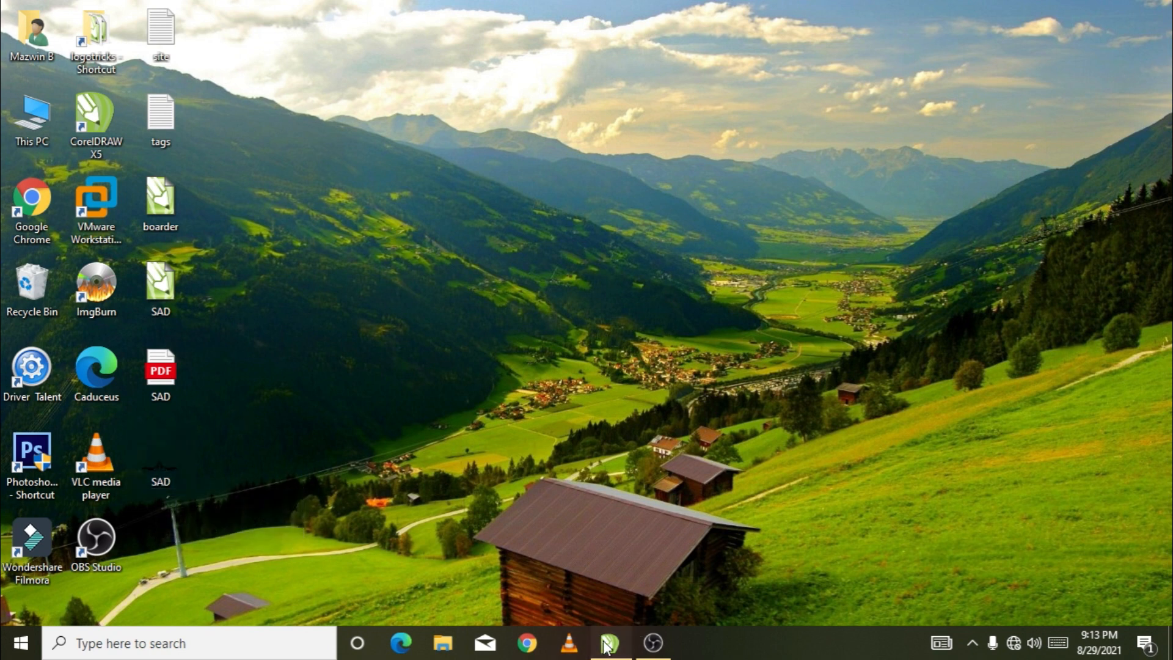
pyautogui.moveTo(308, 203); pyautogui.dragTo(879, 452)
pyautogui.press('F3')
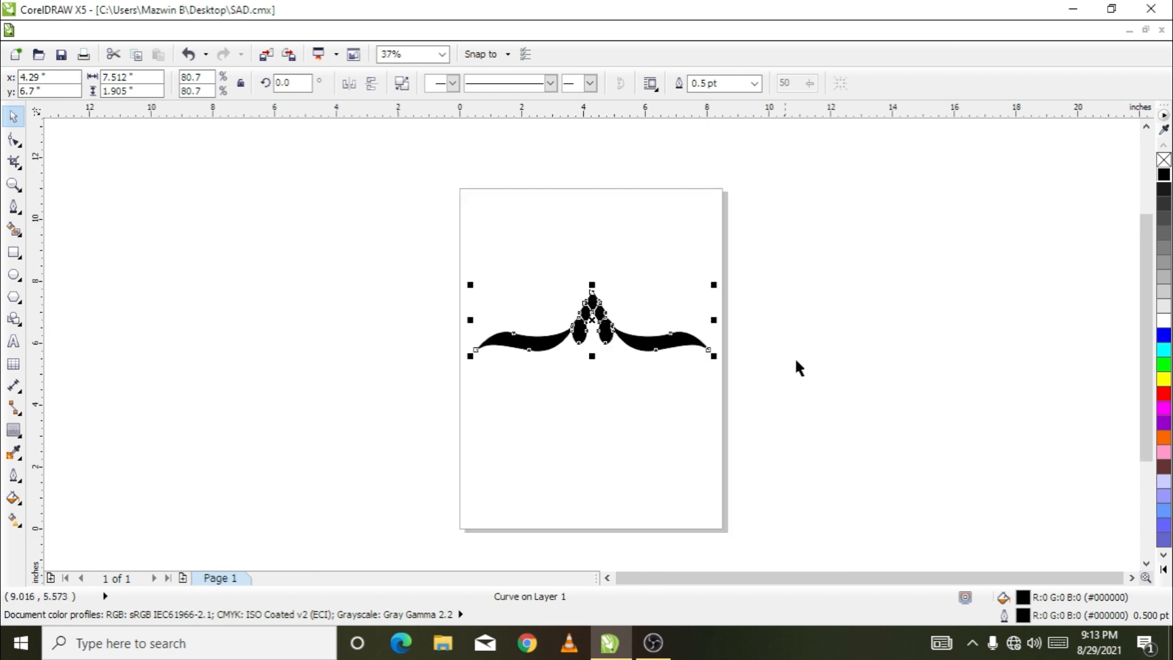
pyautogui.moveTo(1144, 323); pyautogui.dragTo(1146, 332)
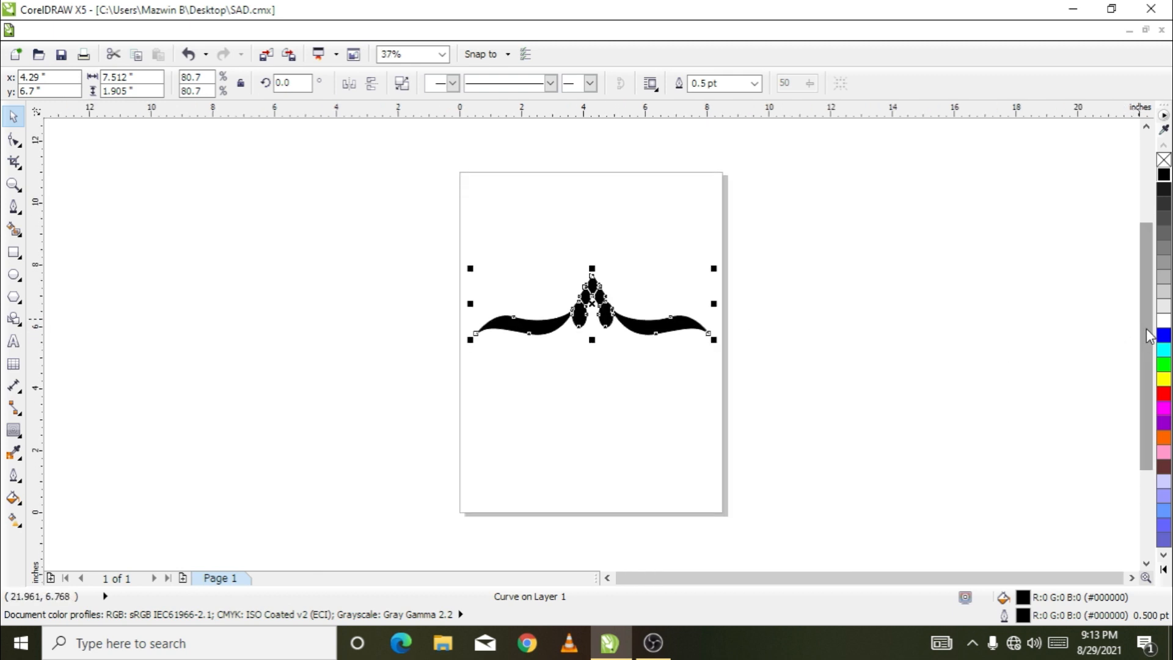